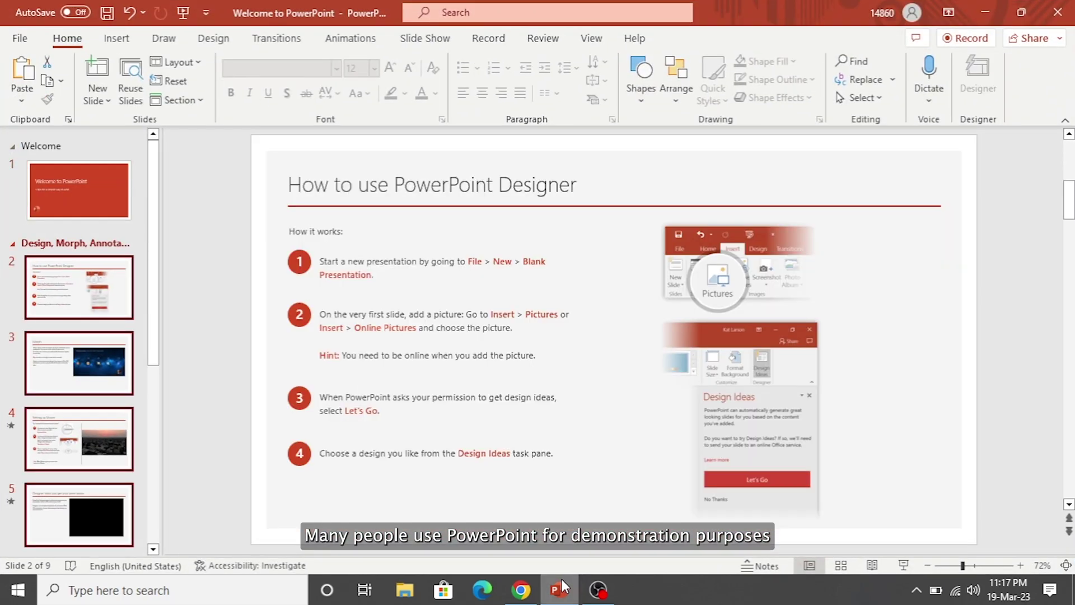
Step through the Morph slides to slide 5 and select its black-screen video
{"action": "key", "text": "Down"}
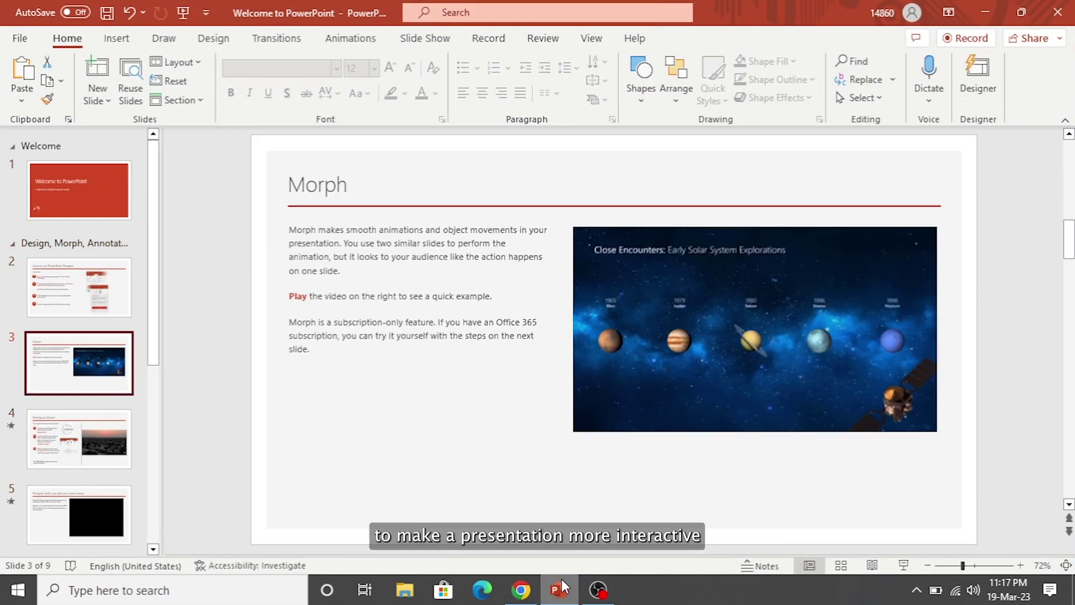
{"action": "left_click", "coordinate": [924, 337]}
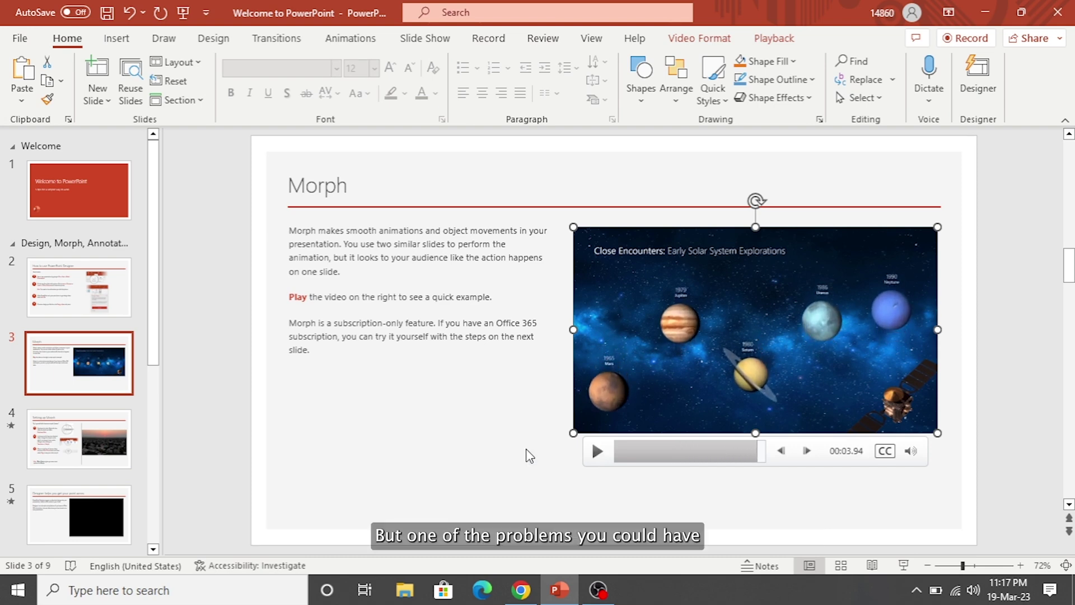
{"action": "left_click", "coordinate": [96, 466]}
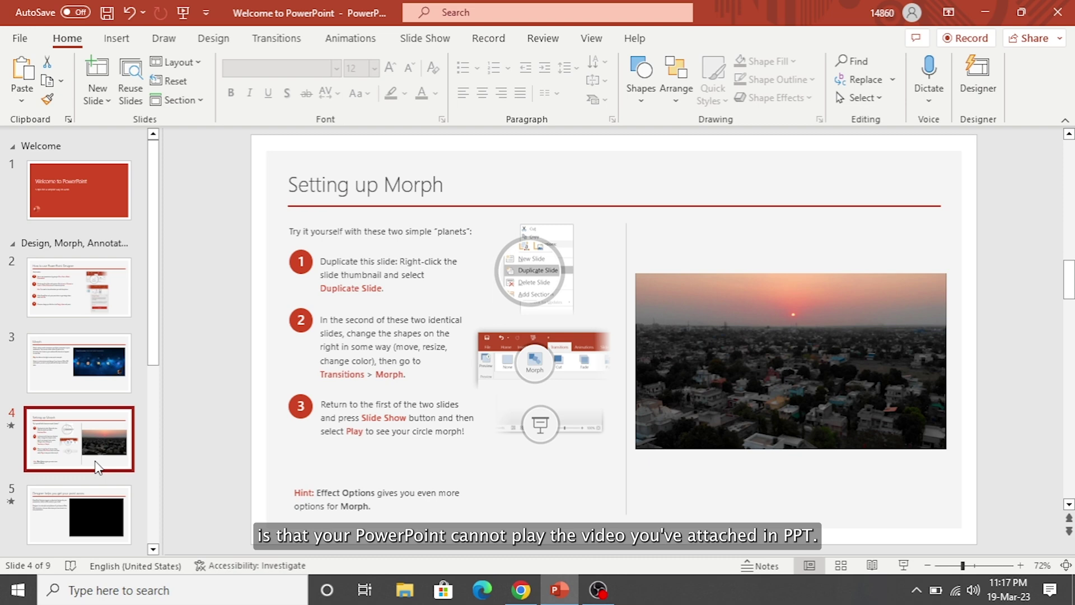
{"action": "key", "text": "Down"}
{"action": "left_click", "coordinate": [773, 305]}
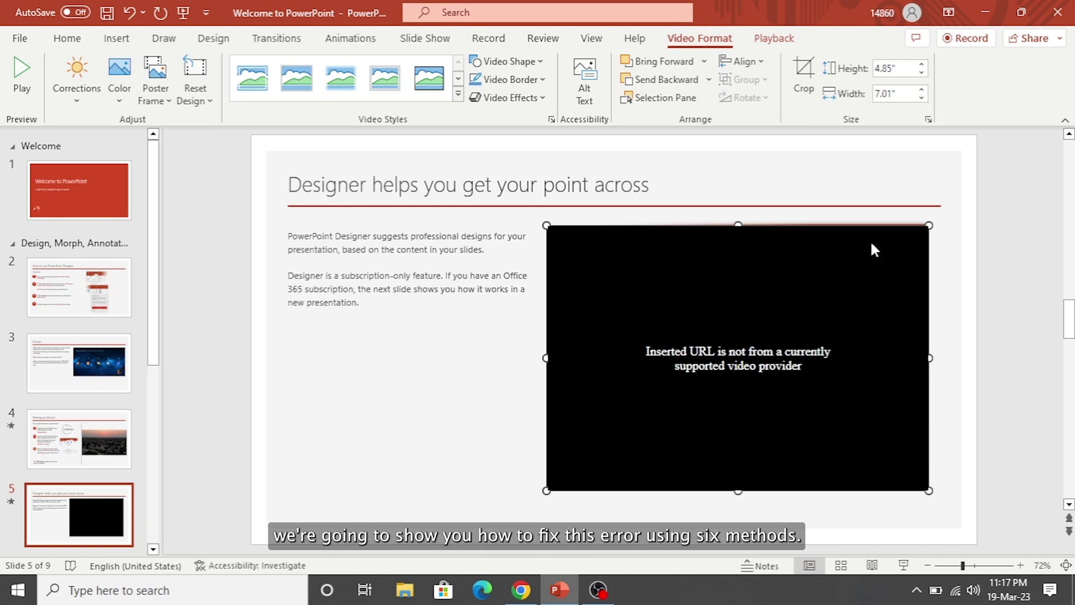
{"action": "left_click", "coordinate": [985, 10]}
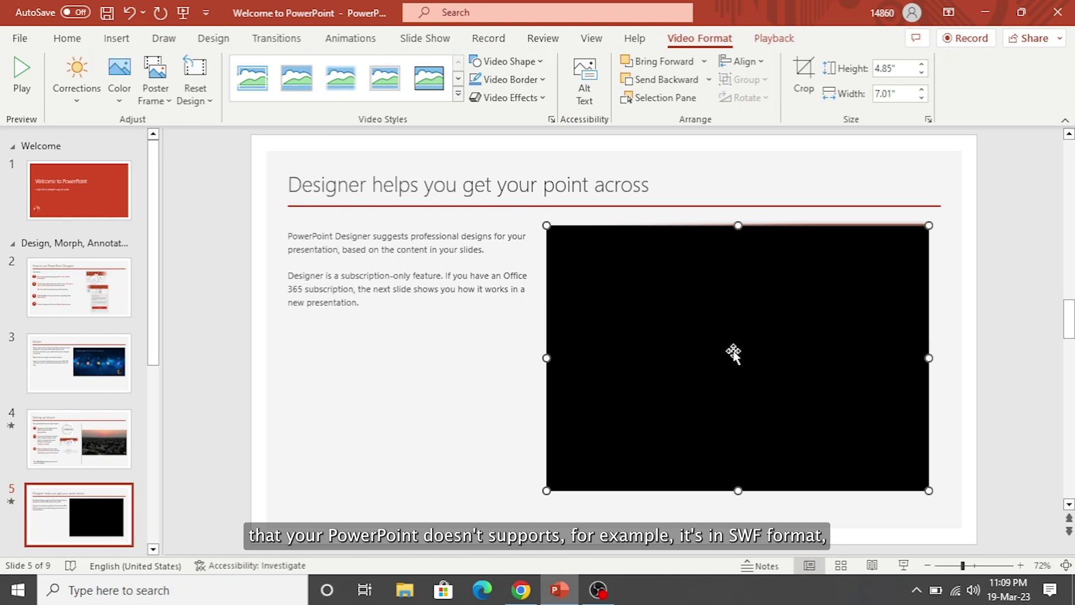
{"action": "left_click", "coordinate": [461, 385]}
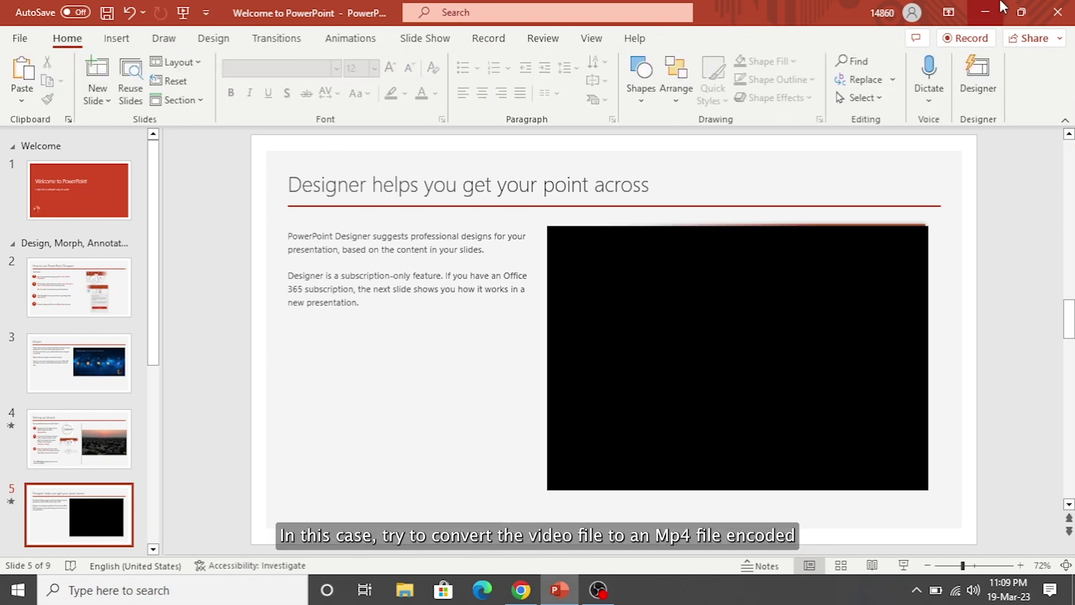
Minimize PowerPoint and bring up Chrome's online video converter search results
{"action": "left_click", "coordinate": [987, 13]}
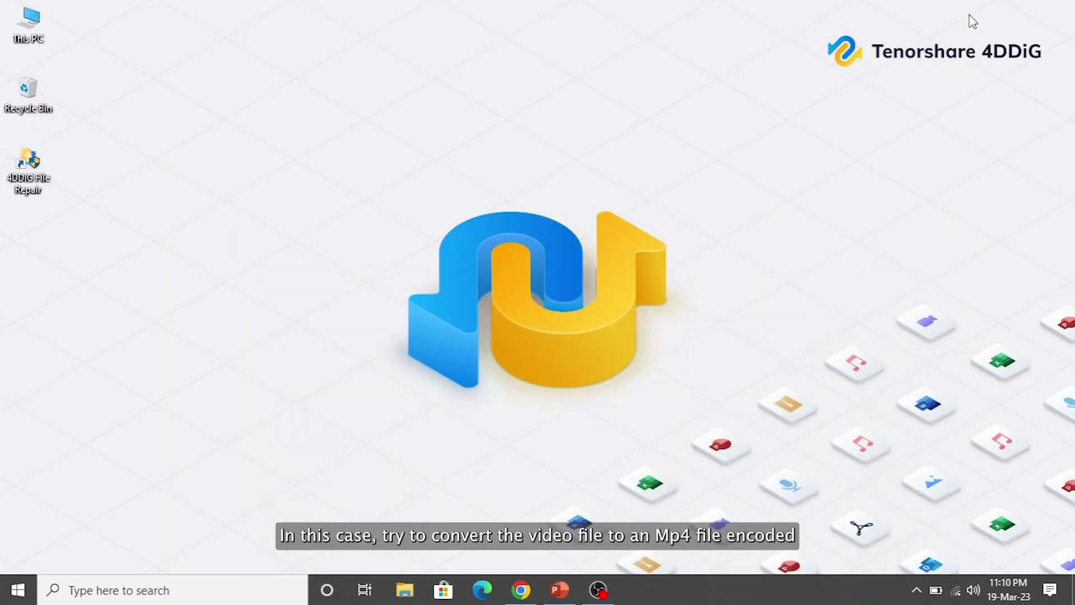
{"action": "left_click", "coordinate": [521, 589]}
{"action": "scroll", "coordinate": [555, 334], "scroll_direction": "down", "scroll_amount": 1}
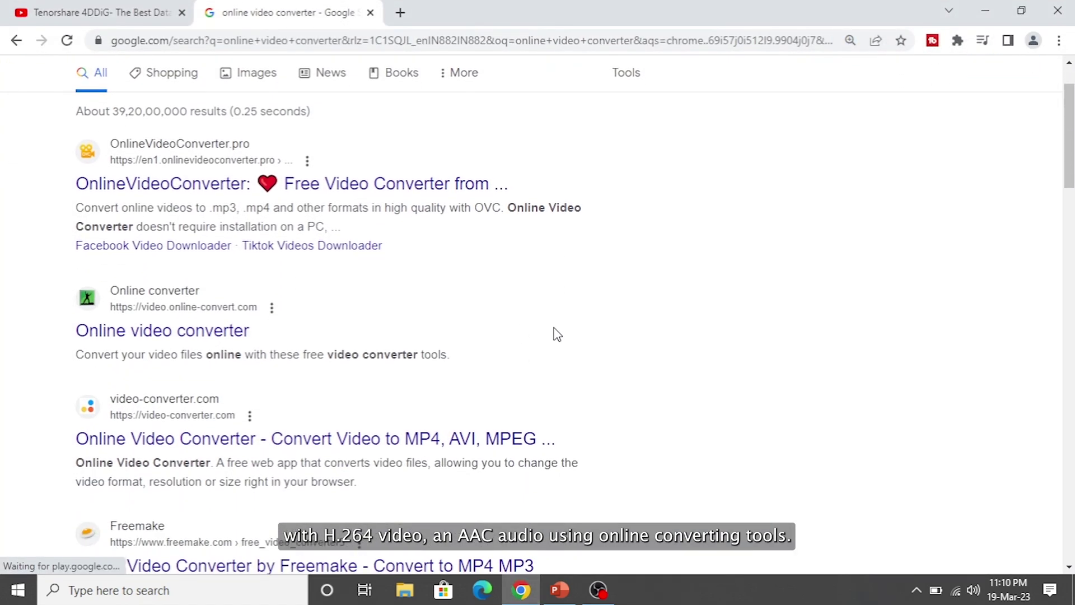
{"action": "scroll", "coordinate": [555, 333], "scroll_direction": "down", "scroll_amount": 1}
{"action": "scroll", "coordinate": [554, 333], "scroll_direction": "down", "scroll_amount": 1}
{"action": "scroll", "coordinate": [555, 334], "scroll_direction": "down", "scroll_amount": 1}
{"action": "scroll", "coordinate": [555, 334], "scroll_direction": "down", "scroll_amount": 1}
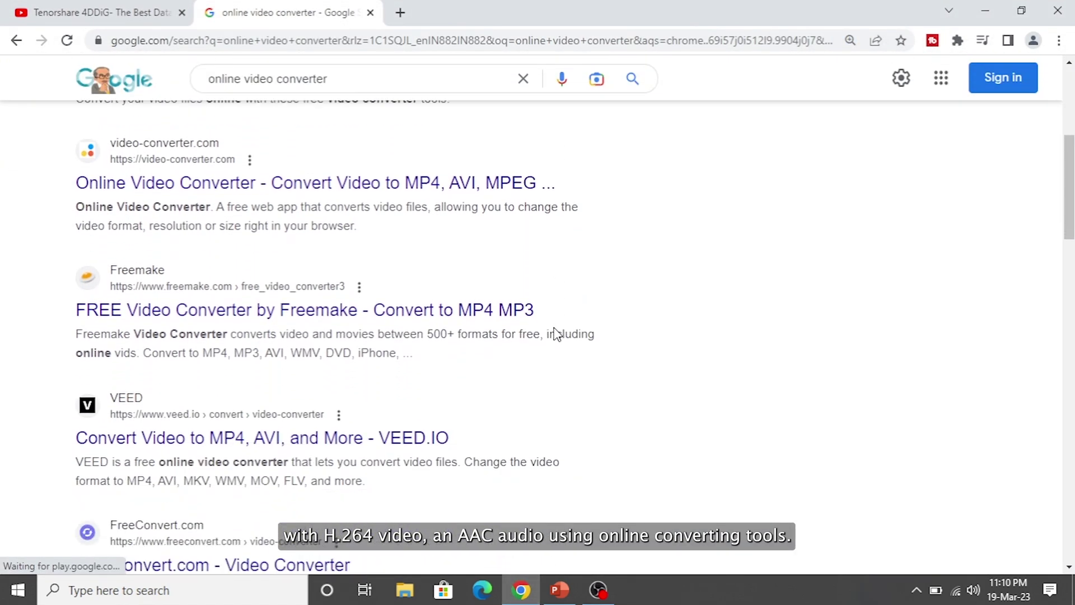
{"action": "scroll", "coordinate": [554, 333], "scroll_direction": "down", "scroll_amount": 1}
{"action": "scroll", "coordinate": [554, 333], "scroll_direction": "down", "scroll_amount": 2}
{"action": "scroll", "coordinate": [554, 333], "scroll_direction": "down", "scroll_amount": 2}
{"action": "scroll", "coordinate": [554, 333], "scroll_direction": "down", "scroll_amount": 2}
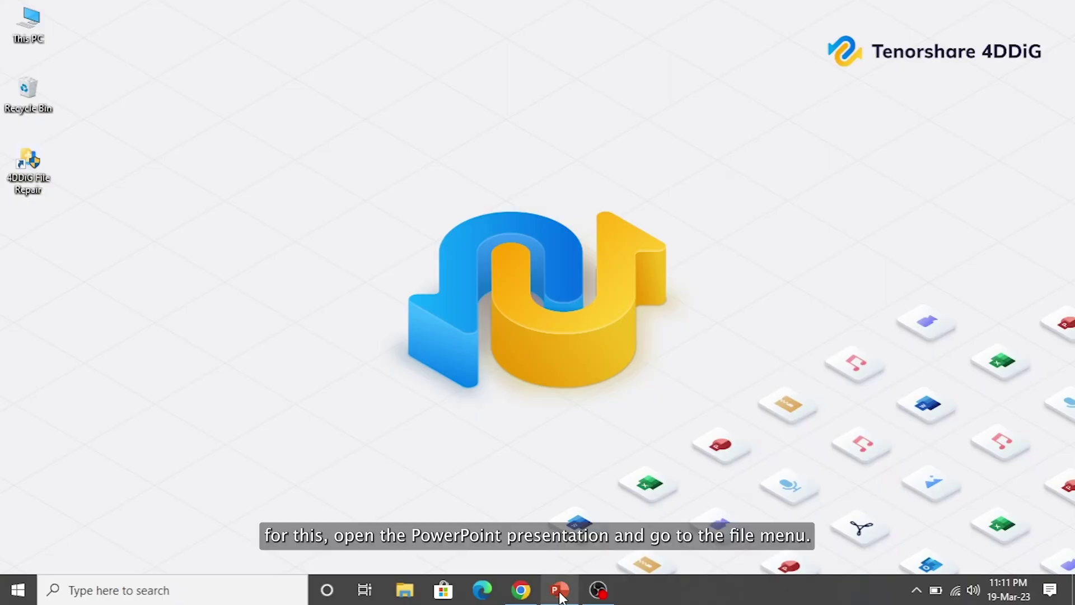
Check the presentation's links under File Info and select the linked SWF ocean video
{"action": "left_click", "coordinate": [560, 591]}
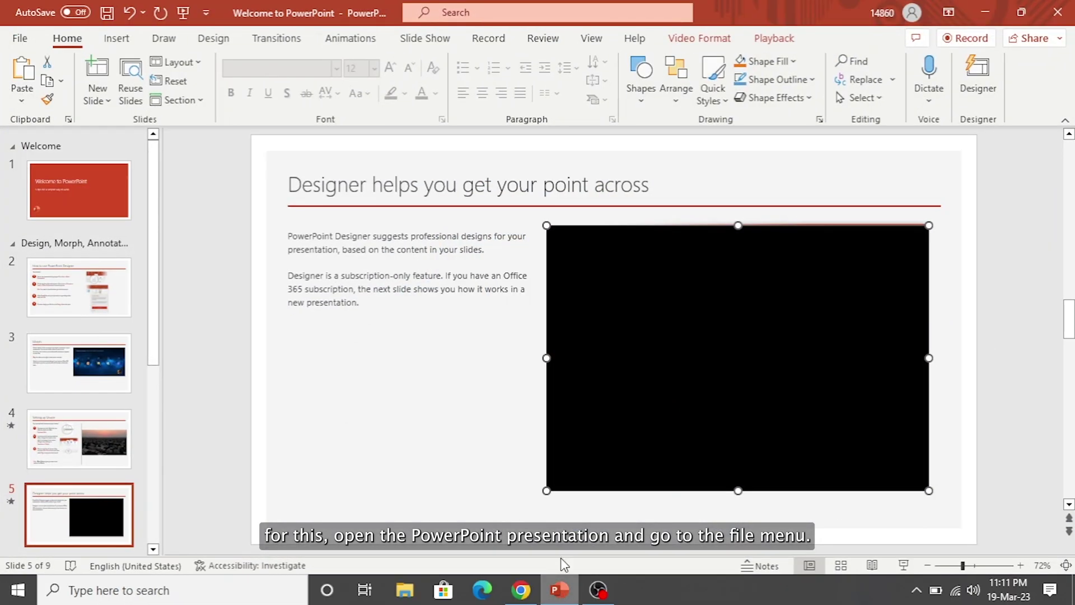
{"action": "left_click", "coordinate": [23, 37]}
{"action": "left_click", "coordinate": [73, 192]}
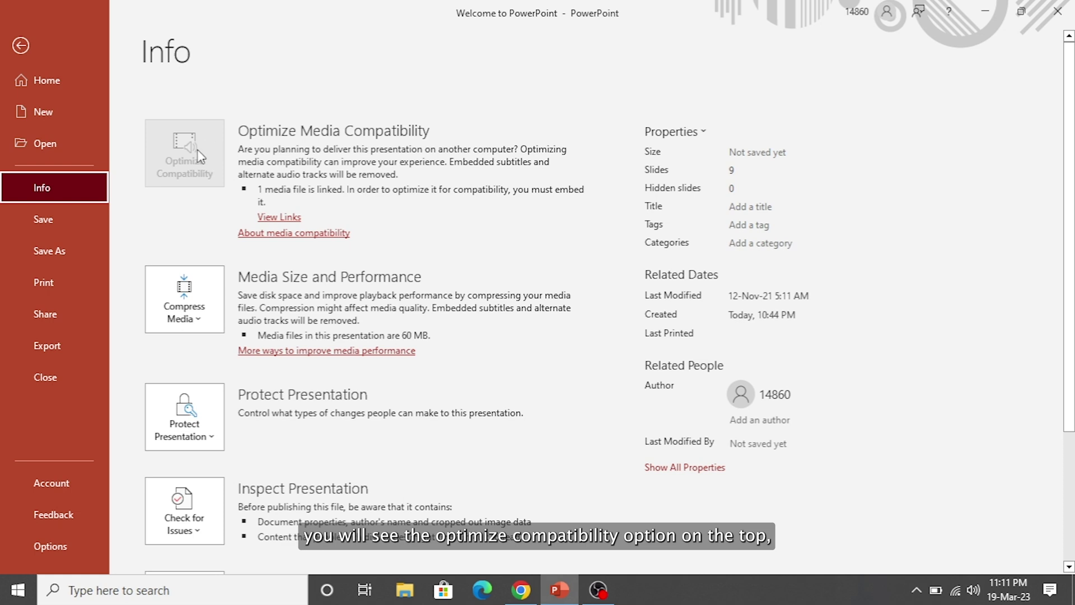
{"action": "left_click", "coordinate": [281, 217]}
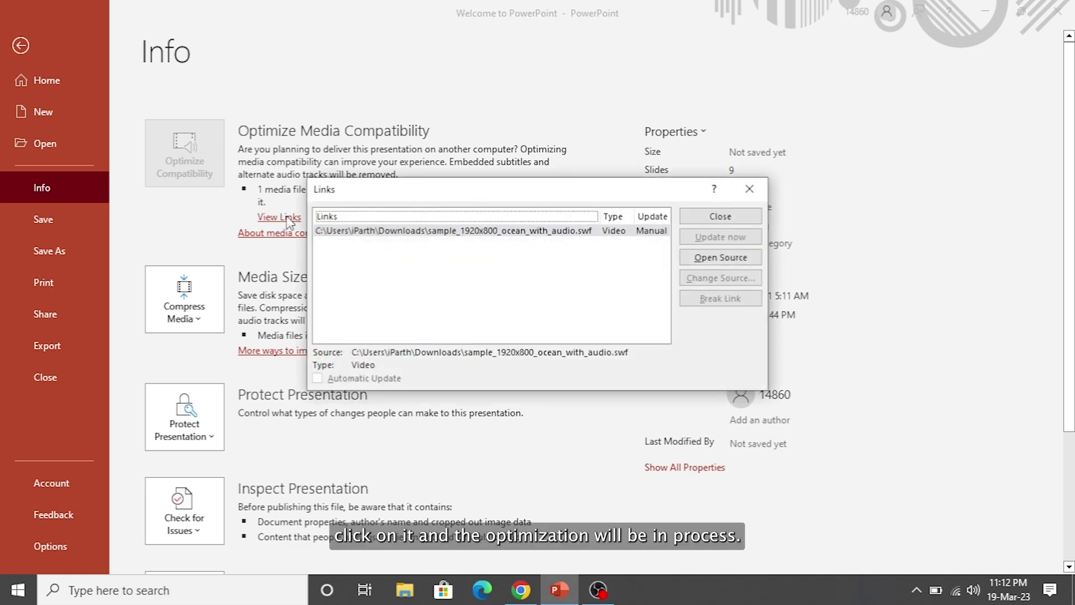
{"action": "left_click", "coordinate": [454, 231]}
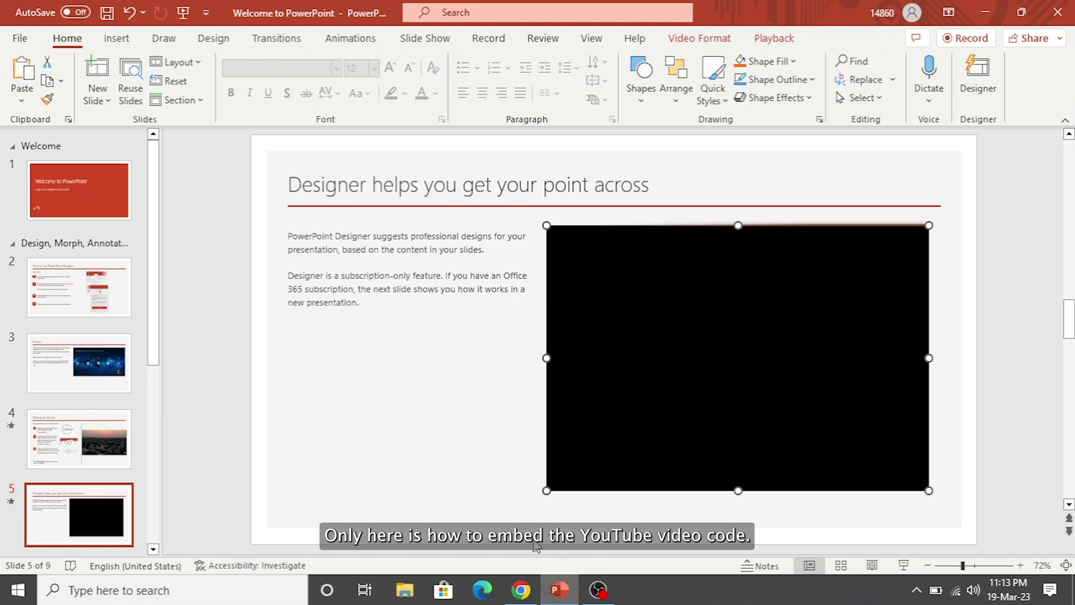
Copy the Tenorshare 4DDiG YouTube video's embed code from its Share options
{"action": "left_click", "coordinate": [521, 591]}
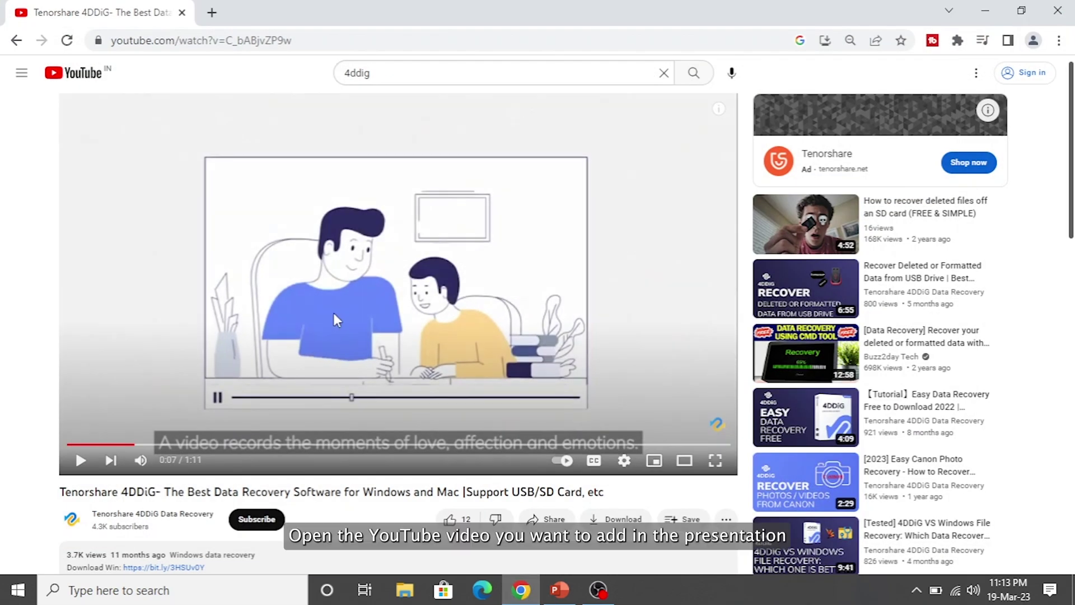
{"action": "left_click", "coordinate": [550, 521]}
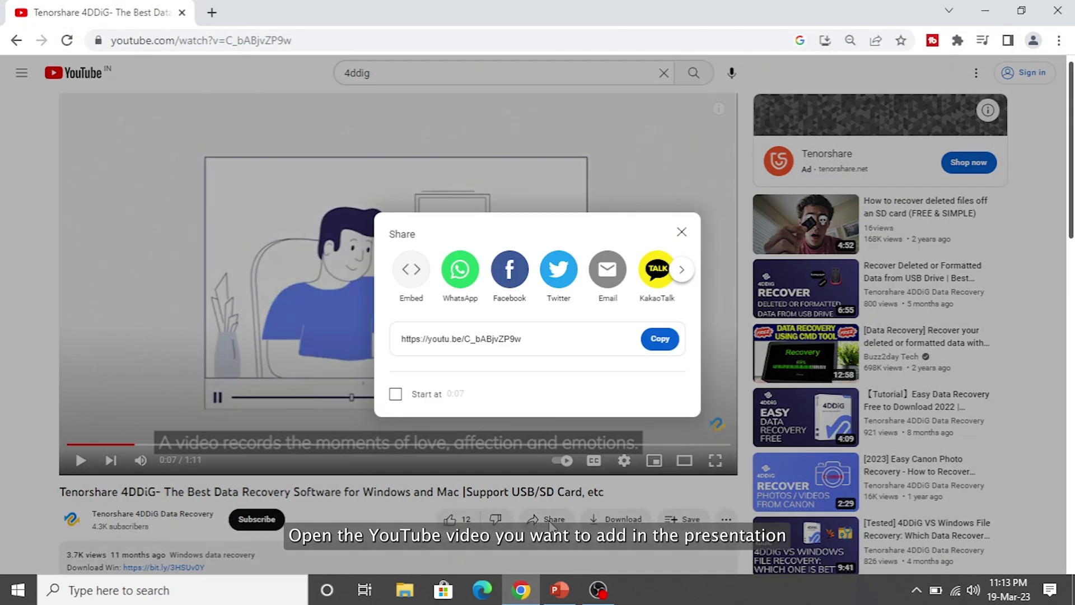
{"action": "left_click", "coordinate": [411, 269]}
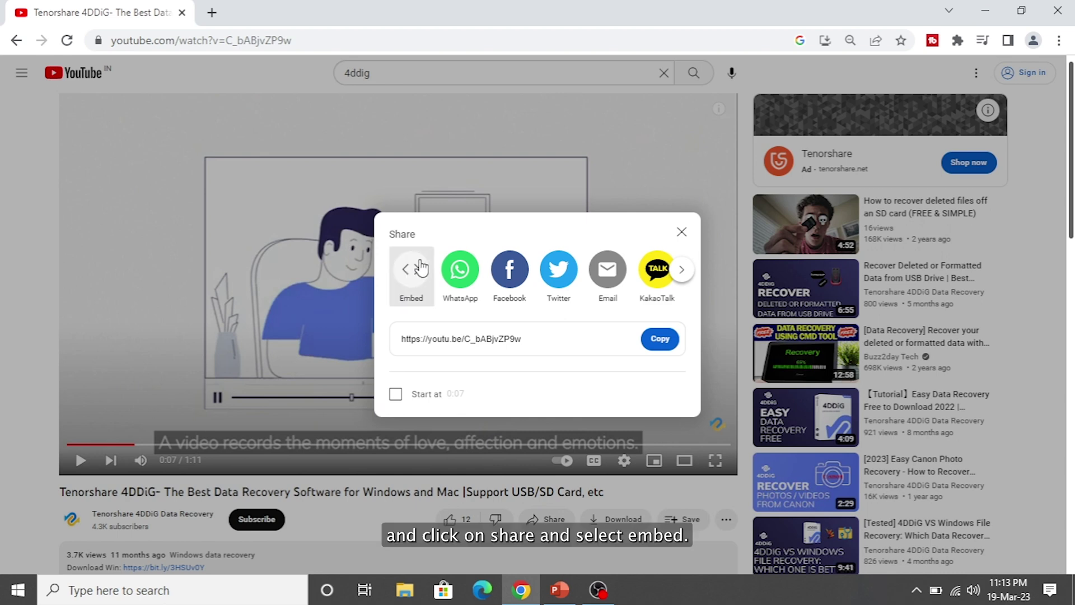
{"action": "left_click", "coordinate": [916, 450]}
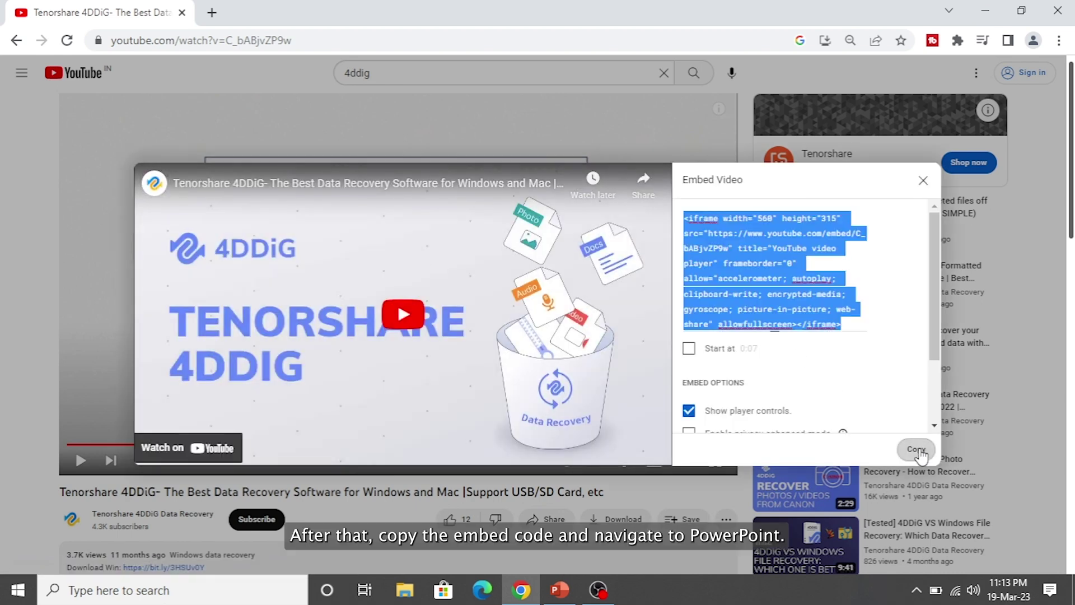
{"action": "left_click", "coordinate": [924, 178]}
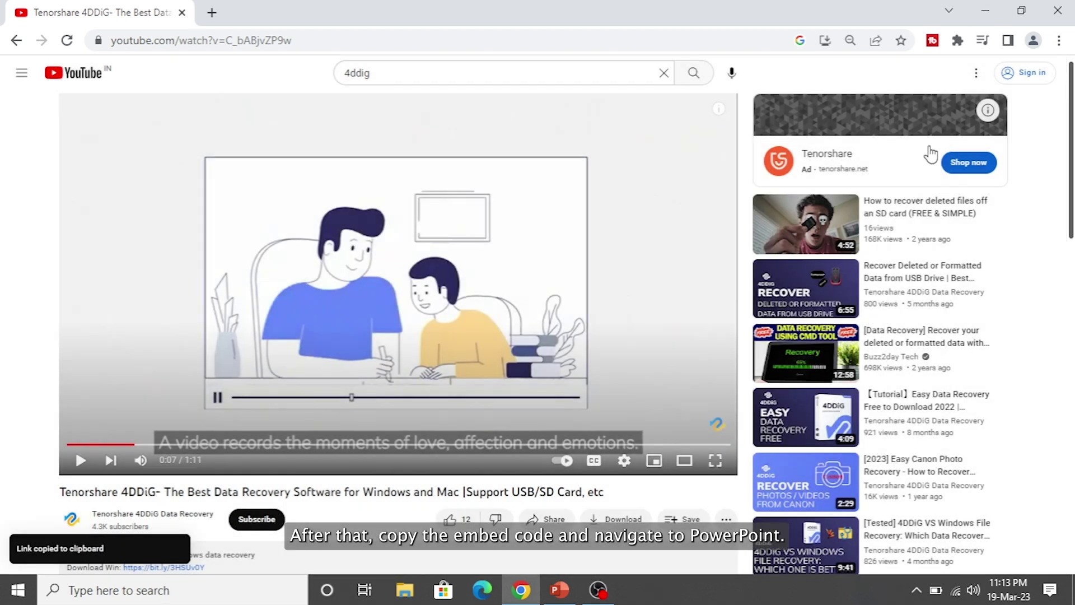
Paste the copied embed code as an Online Video, insert it on slide 5 and play it
{"action": "left_click", "coordinate": [984, 12]}
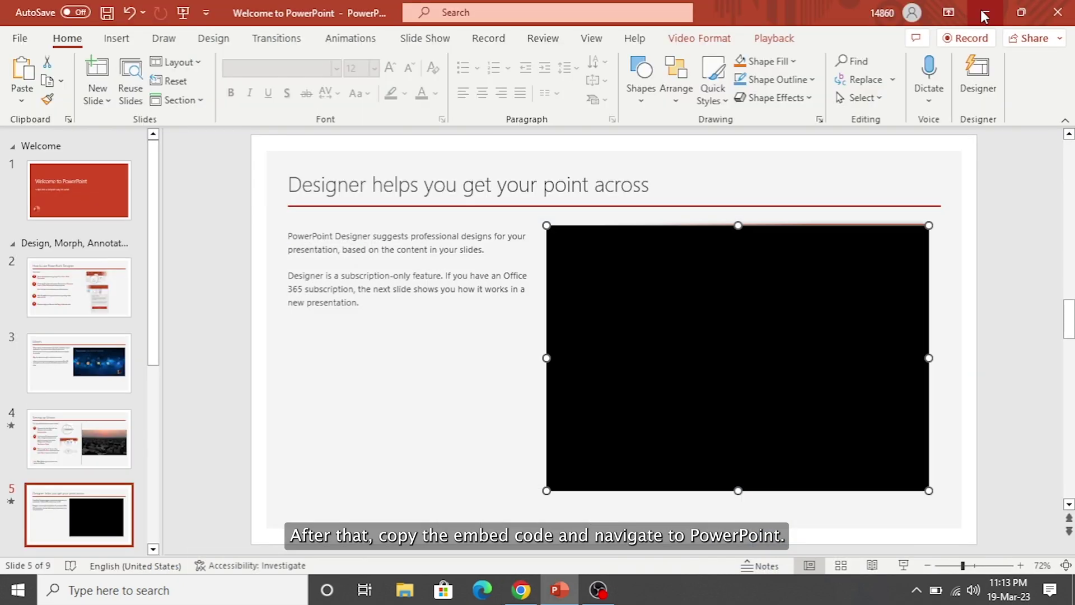
{"action": "left_click", "coordinate": [117, 40]}
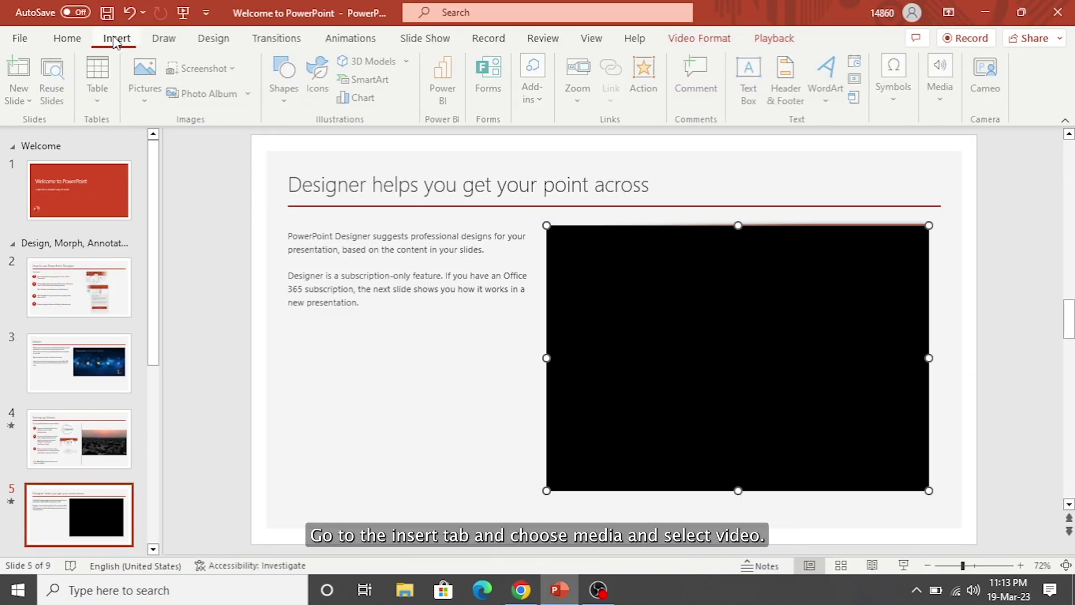
{"action": "left_click", "coordinate": [943, 84]}
{"action": "left_click", "coordinate": [943, 167]}
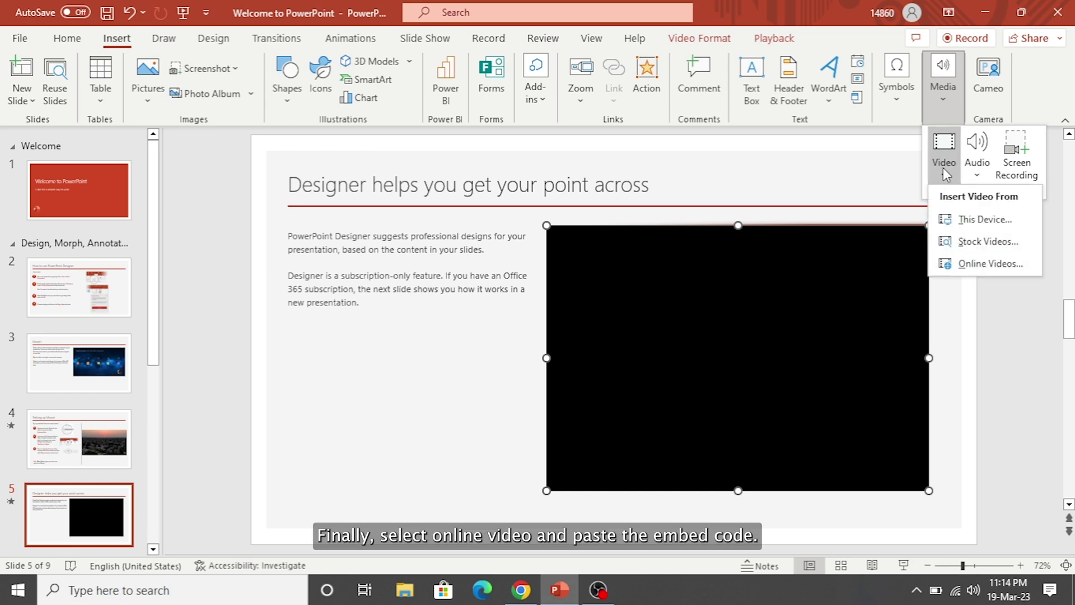
{"action": "left_click", "coordinate": [967, 264]}
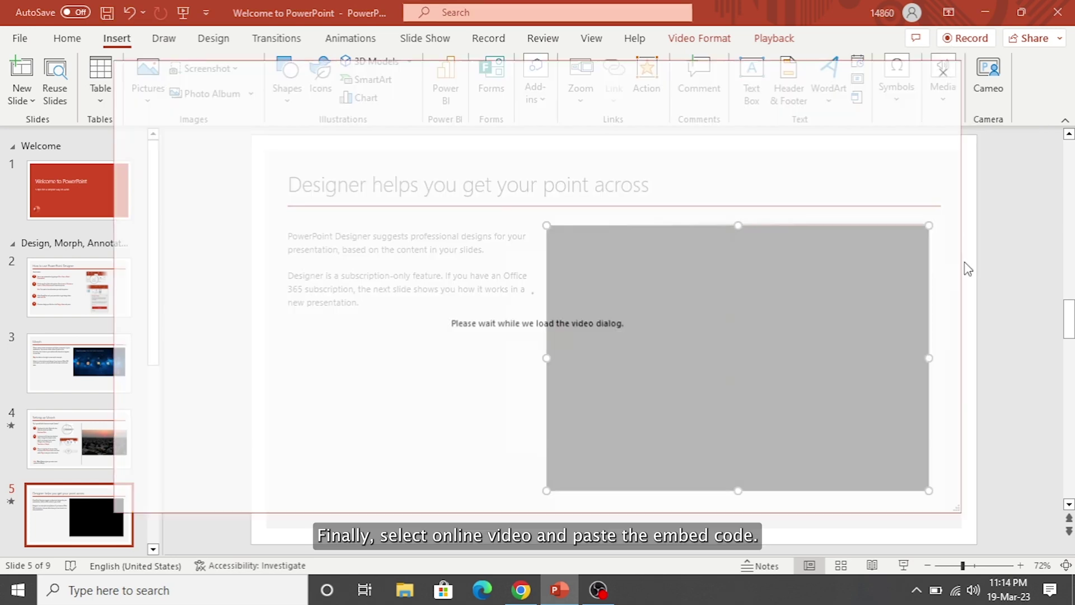
{"action": "right_click", "coordinate": [323, 163]}
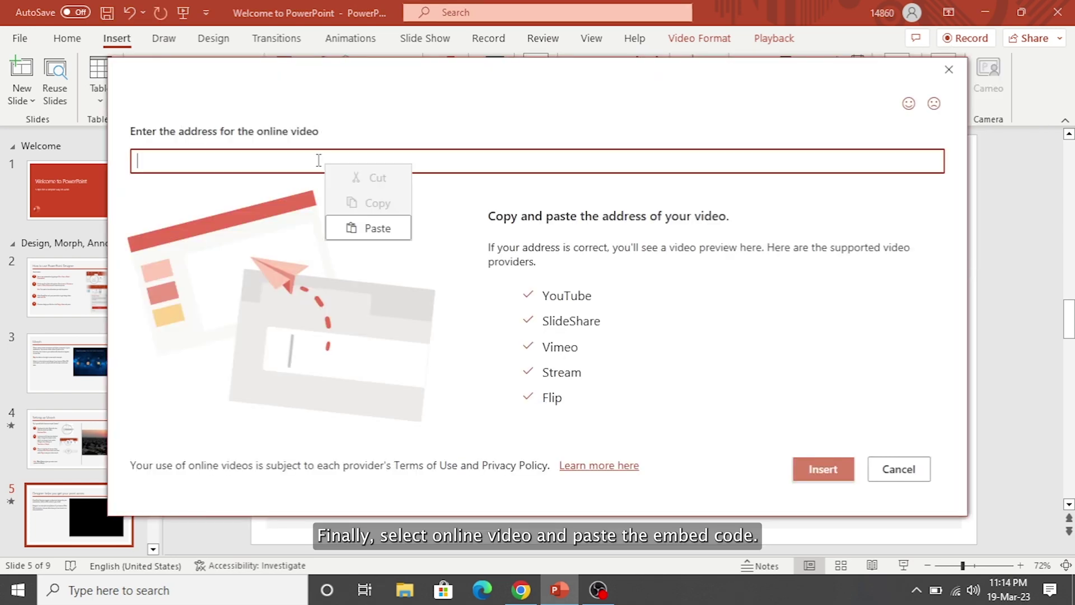
{"action": "left_click", "coordinate": [379, 227]}
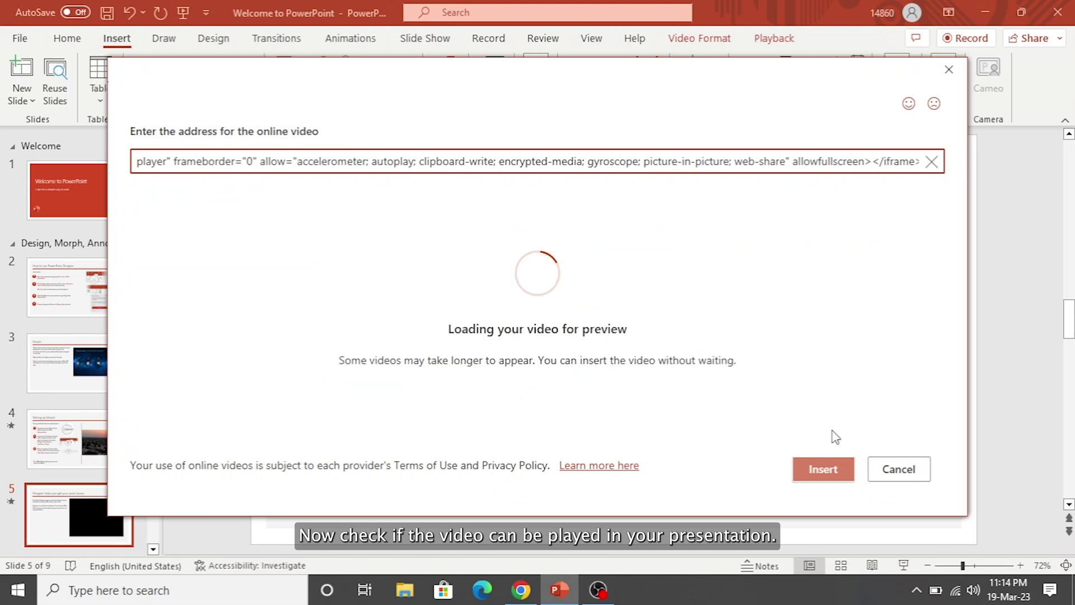
{"action": "left_click", "coordinate": [824, 469]}
{"action": "left_click", "coordinate": [752, 387]}
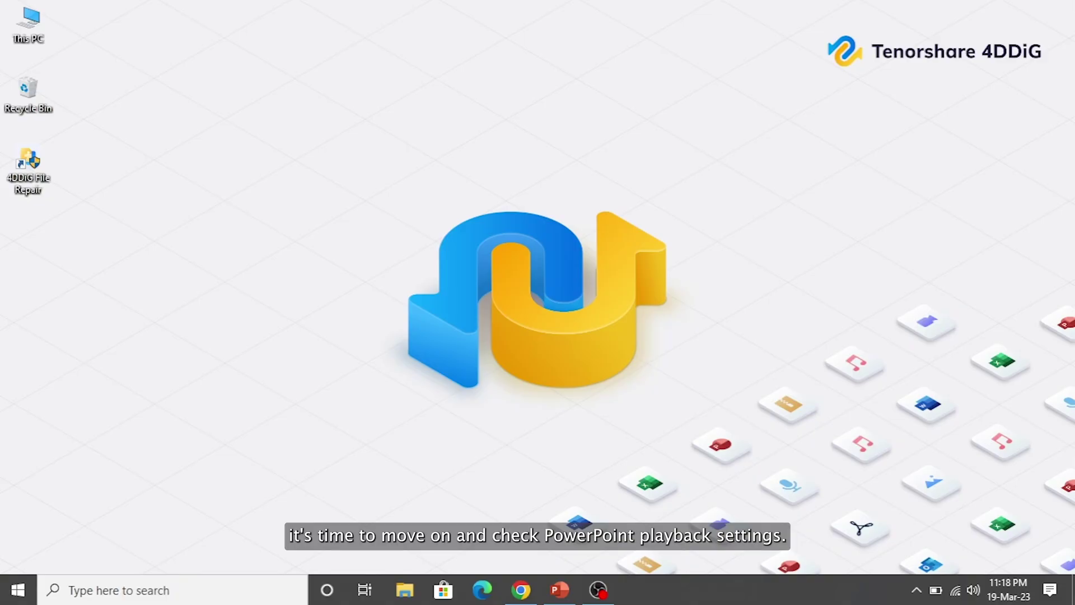
Set slide 5's video to start Automatically in its Playback options
{"action": "left_click", "coordinate": [568, 591]}
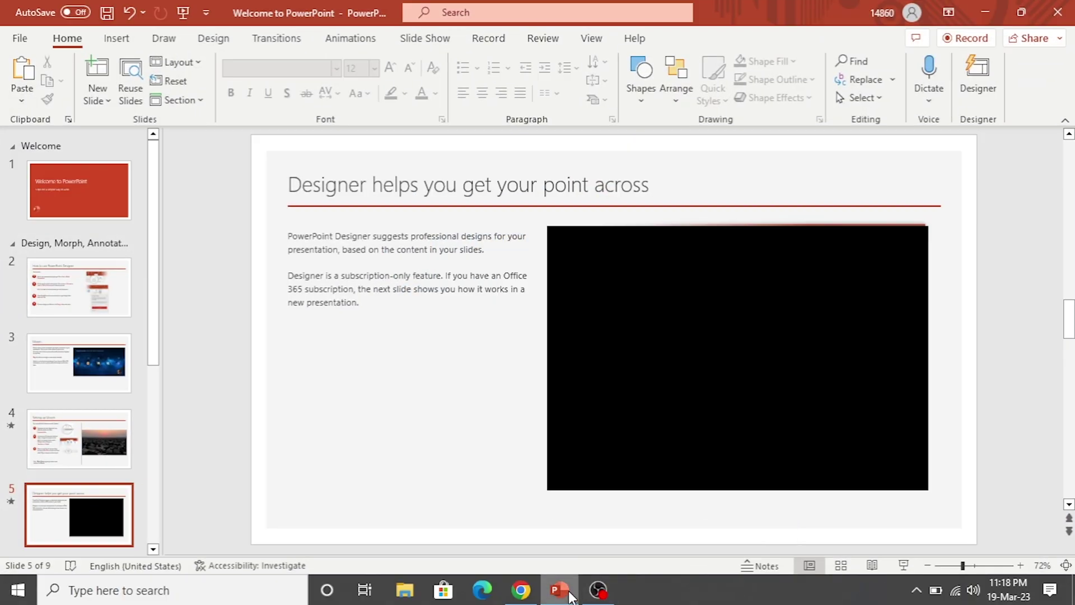
{"action": "left_click", "coordinate": [756, 373]}
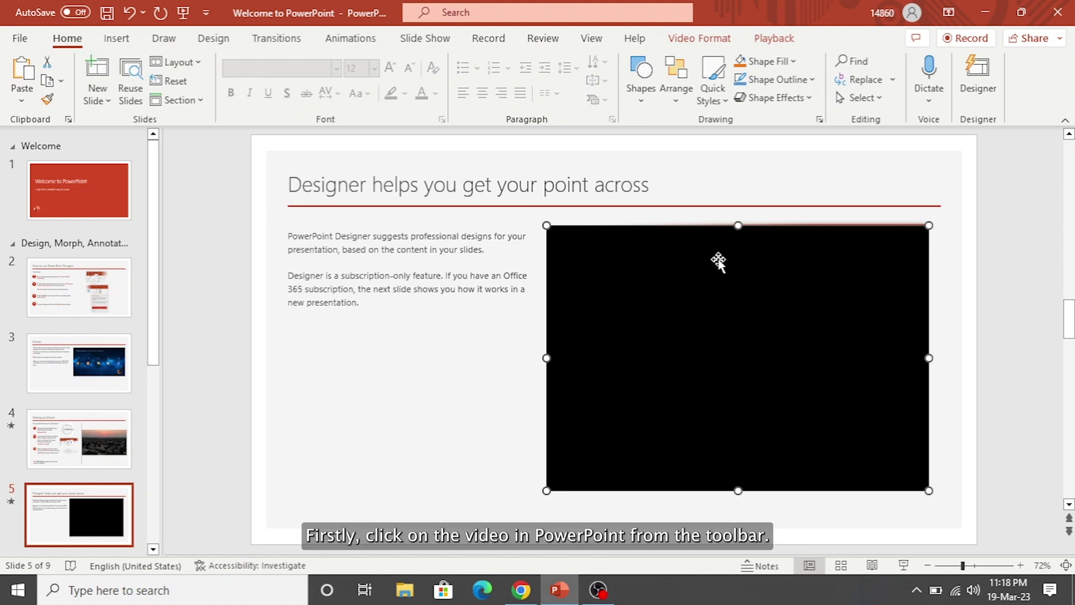
{"action": "left_click", "coordinate": [779, 46]}
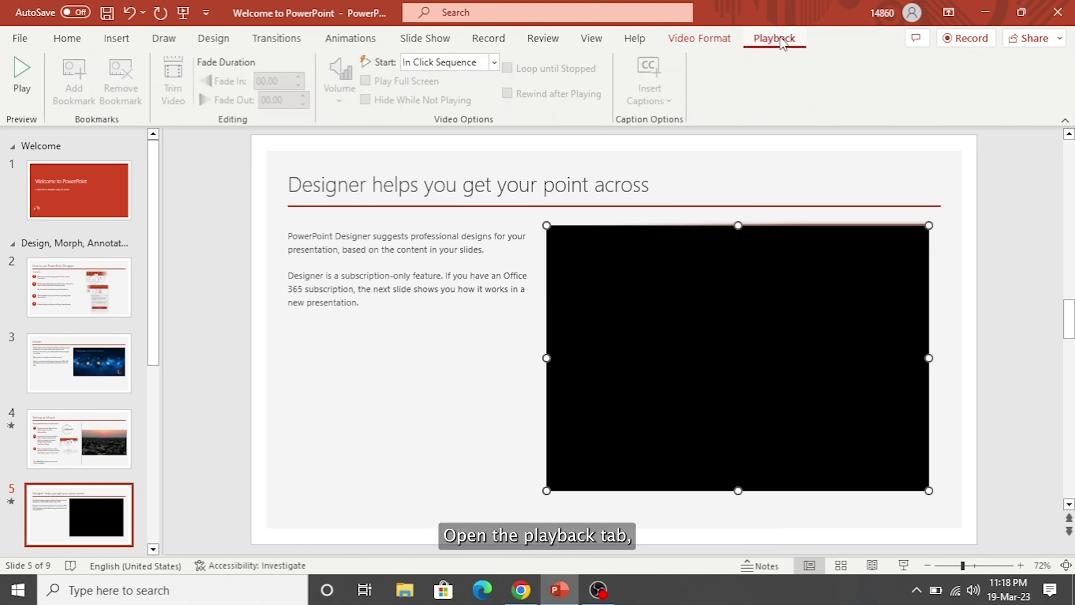
{"action": "left_click", "coordinate": [491, 64]}
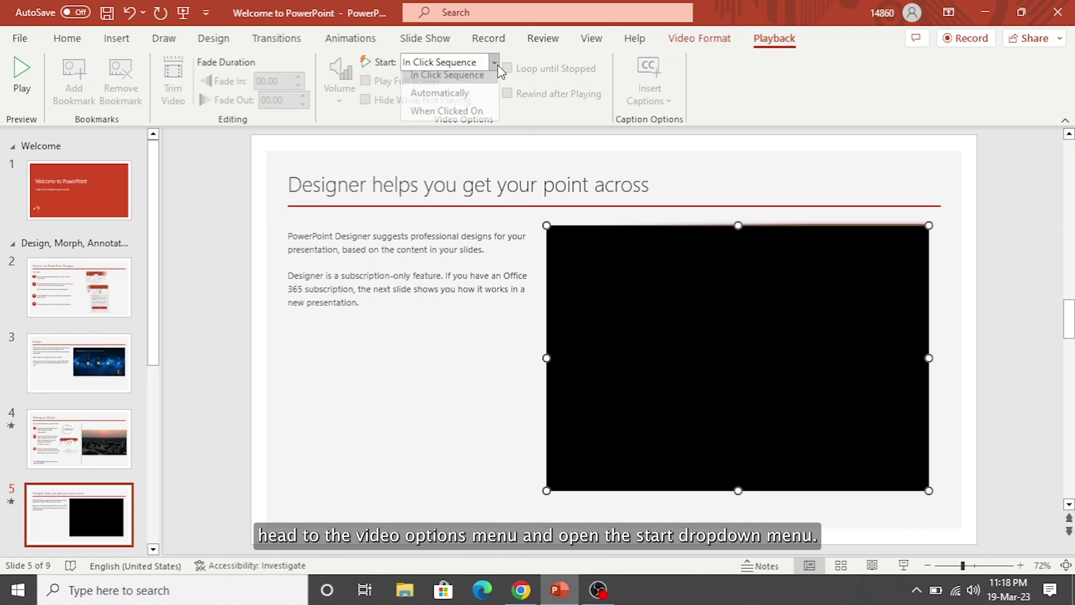
{"action": "left_click", "coordinate": [472, 101]}
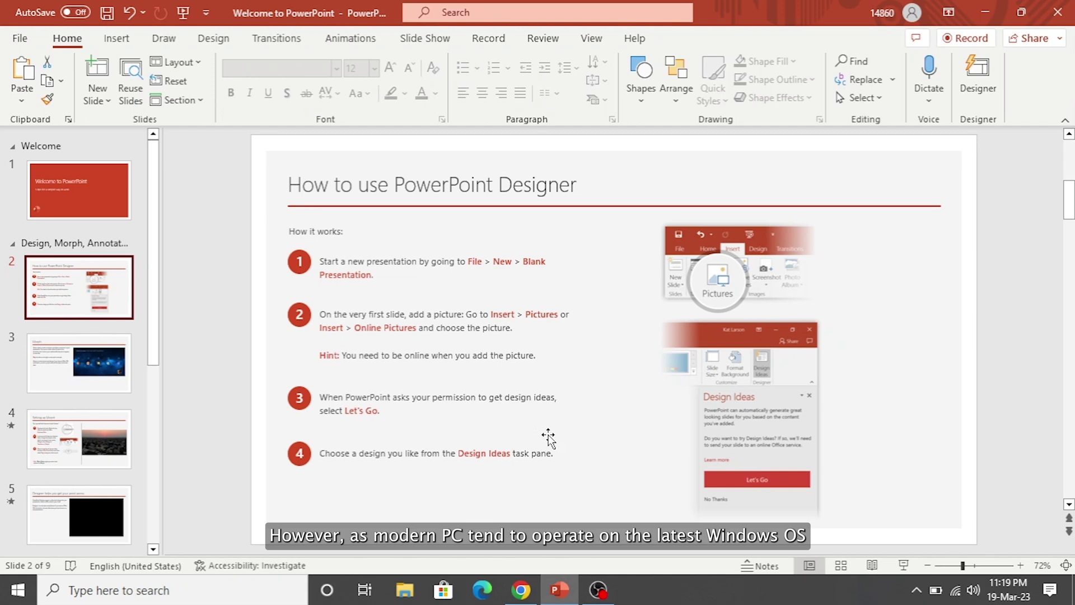
Save the deck as 'New File' (*.pptx) and reselect slide 5's video
{"action": "left_click", "coordinate": [21, 39]}
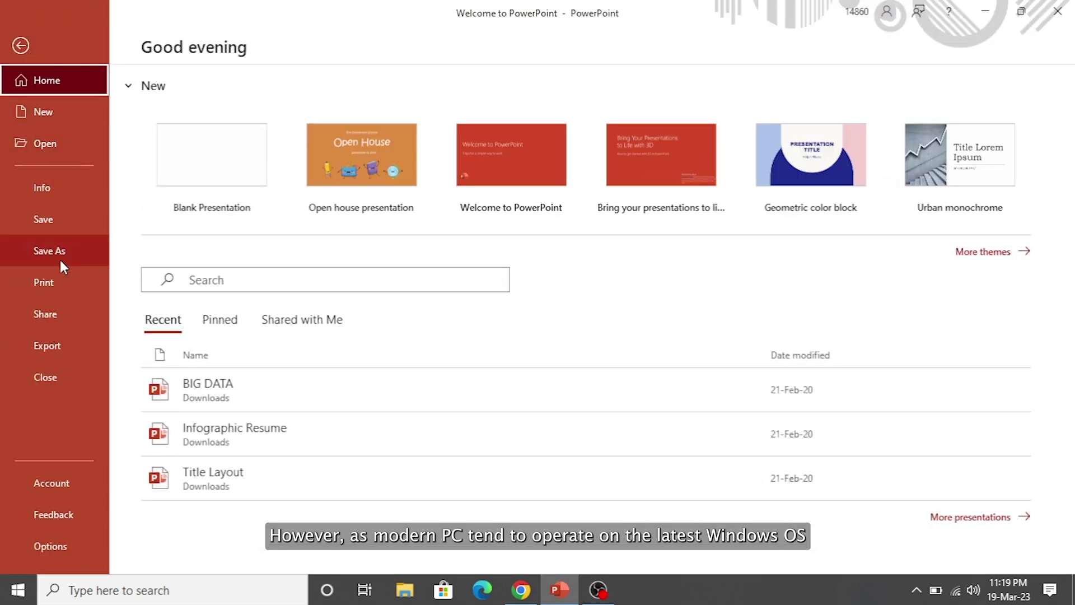
{"action": "left_click", "coordinate": [79, 257]}
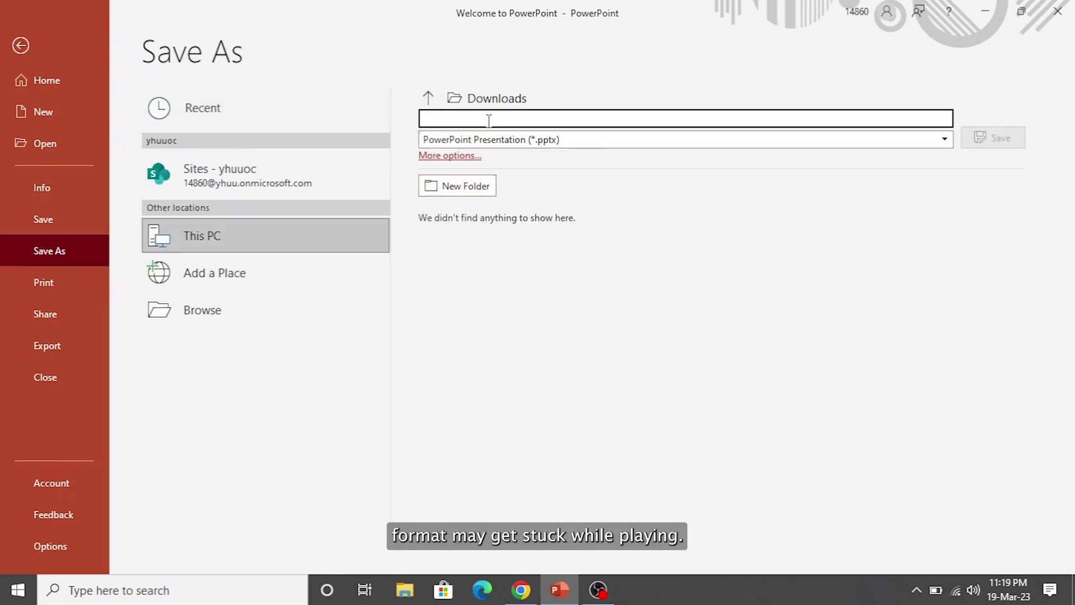
{"action": "type", "text": "NewFile"}
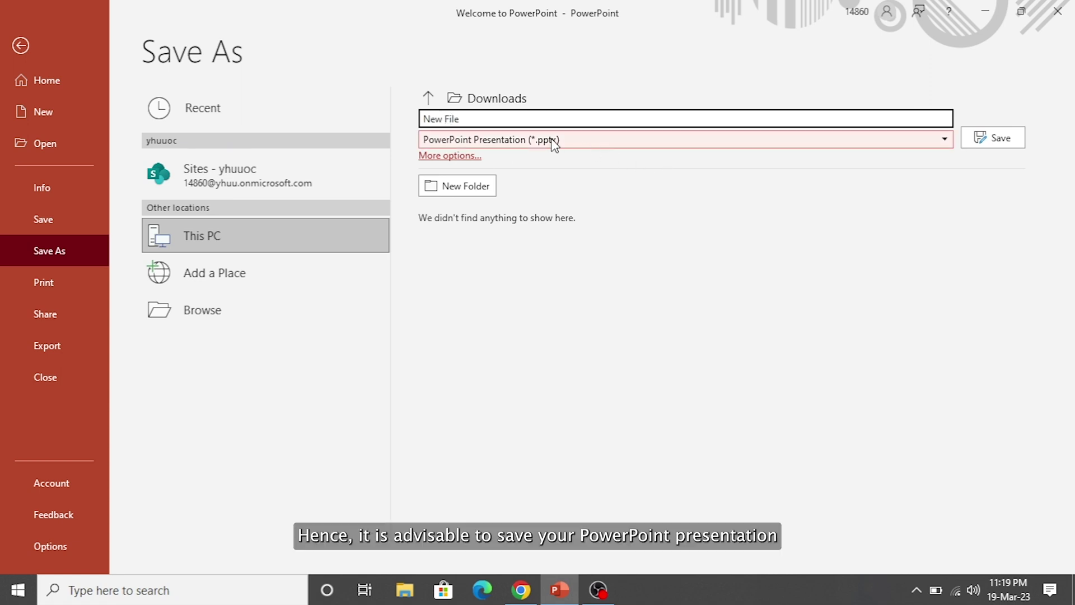
{"action": "left_click", "coordinate": [563, 140]}
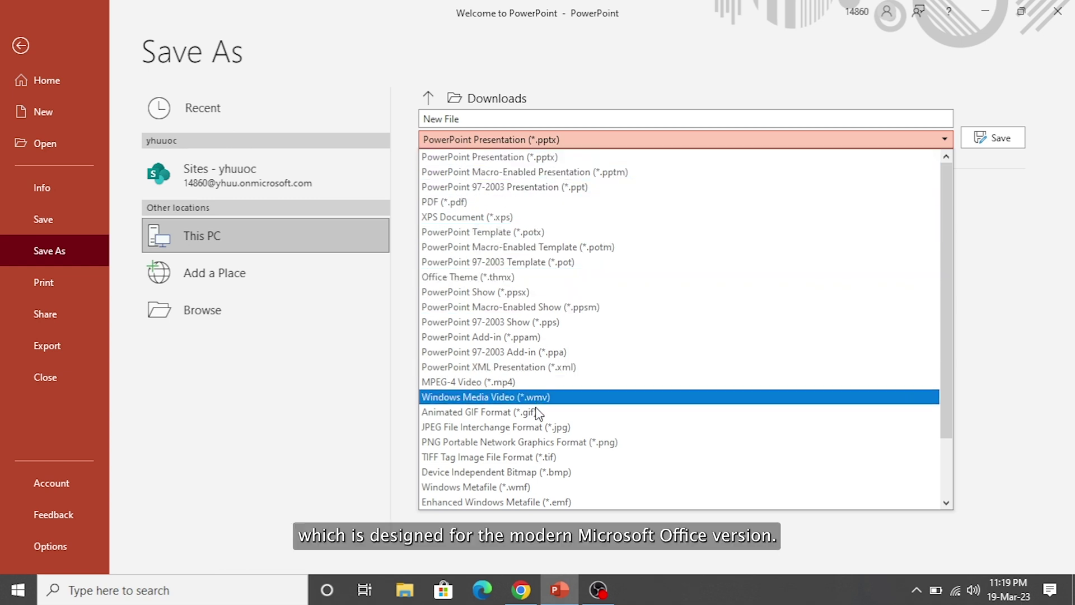
{"action": "left_click", "coordinate": [538, 160]}
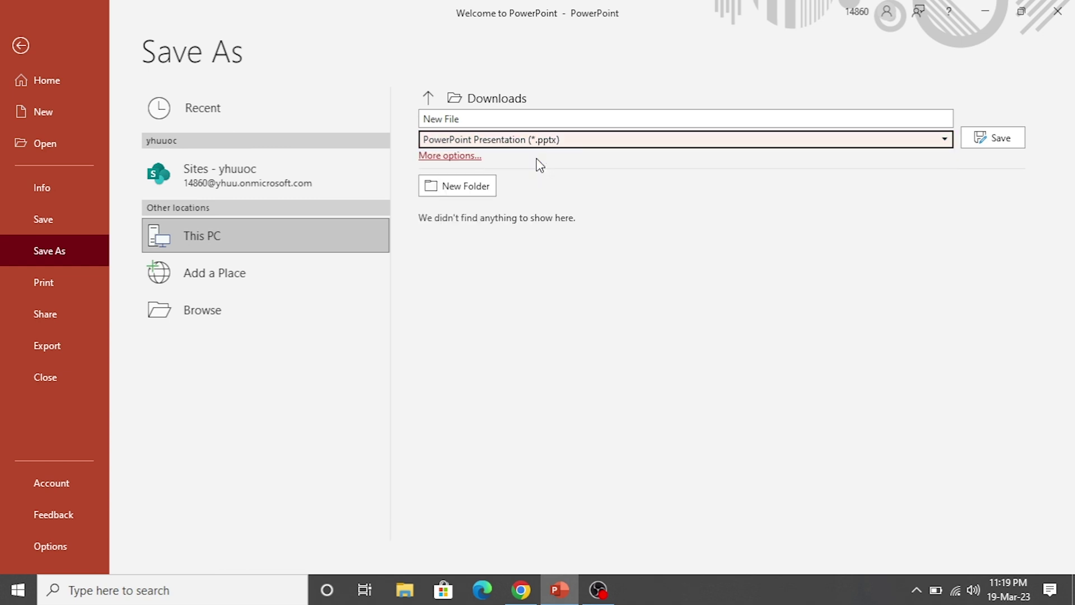
{"action": "left_click", "coordinate": [1002, 139]}
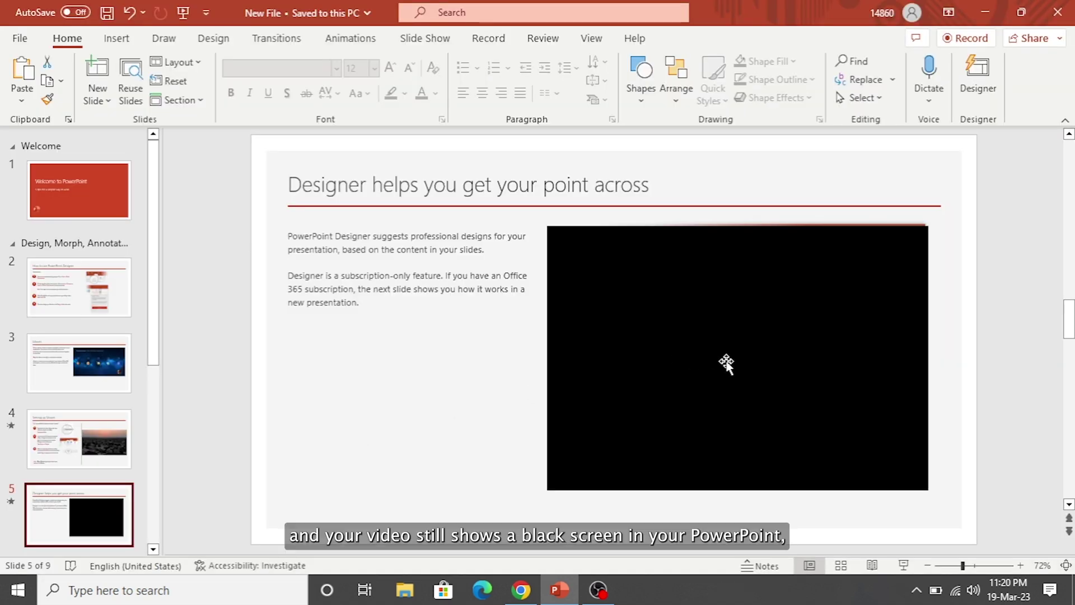
{"action": "left_click", "coordinate": [726, 362]}
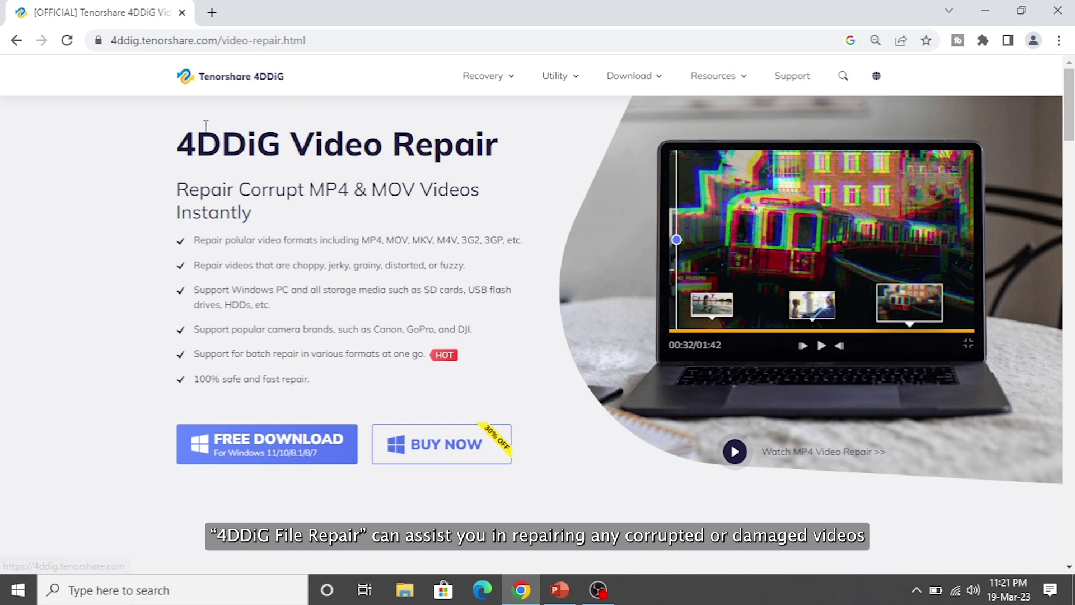
Download the 4DDiG File Repair installer from the Video Repair page and open it
{"action": "left_click_drag", "start_coordinate": [179, 135], "coordinate": [471, 144]}
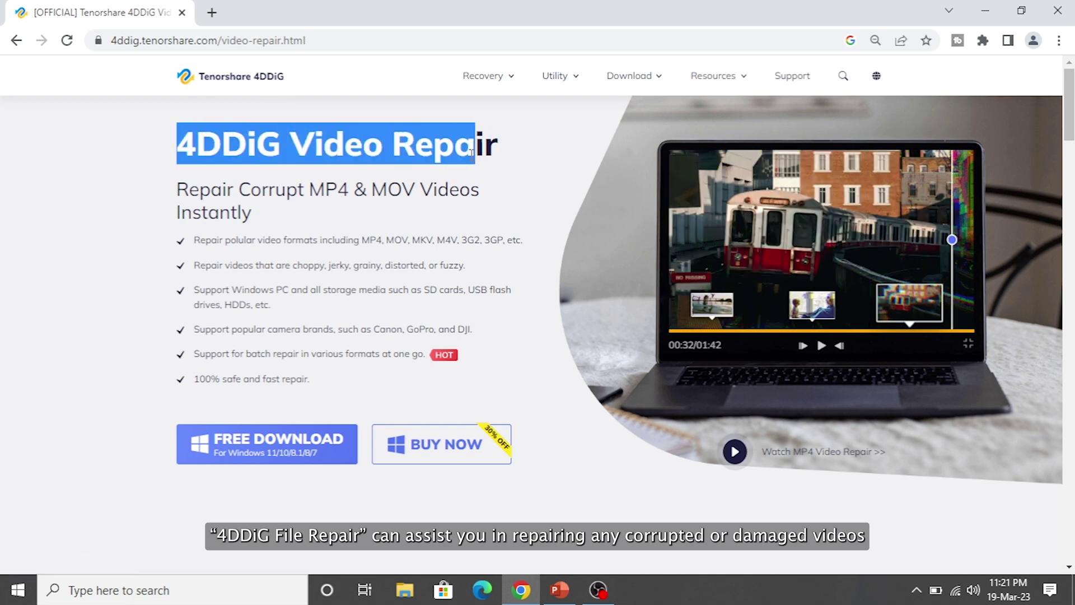
{"action": "left_click", "coordinate": [511, 154]}
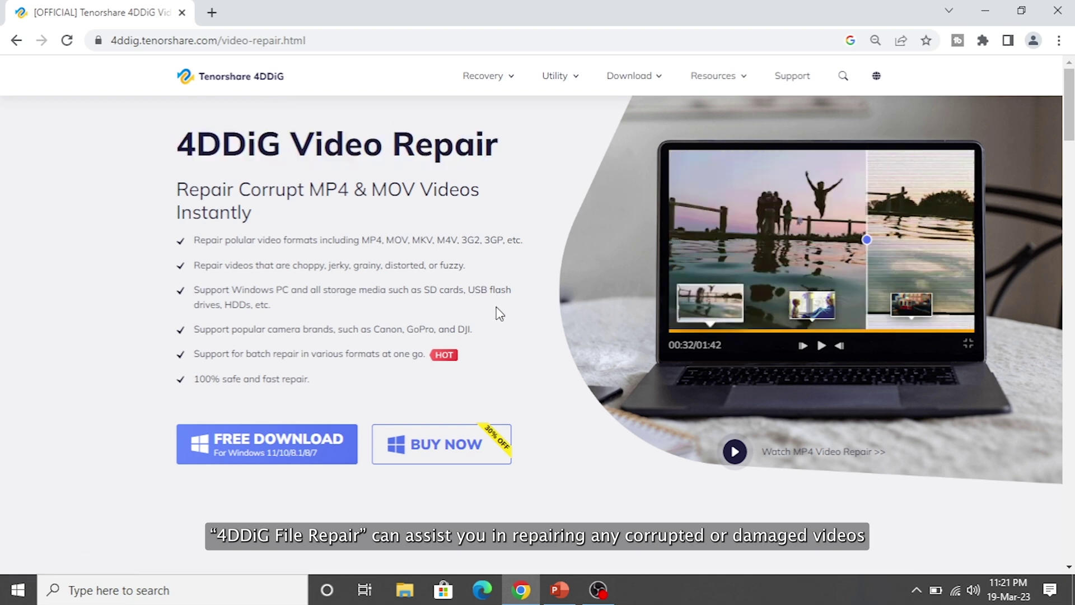
{"action": "scroll", "coordinate": [497, 311], "scroll_direction": "down", "scroll_amount": 2}
{"action": "scroll", "coordinate": [496, 312], "scroll_direction": "down", "scroll_amount": 1}
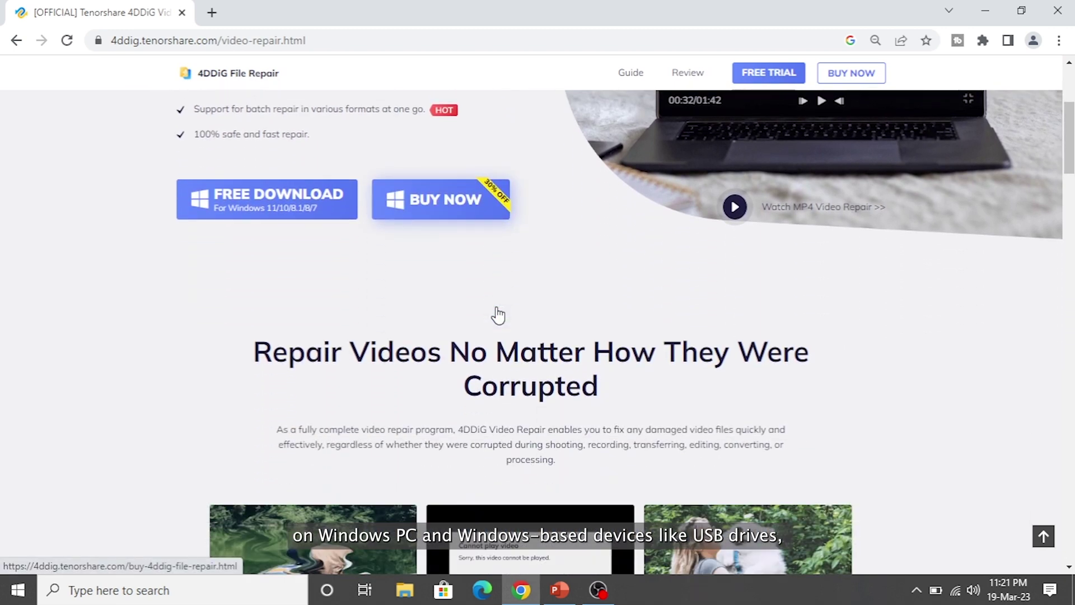
{"action": "scroll", "coordinate": [497, 312], "scroll_direction": "down", "scroll_amount": 1}
{"action": "scroll", "coordinate": [497, 313], "scroll_direction": "down", "scroll_amount": 1}
{"action": "scroll", "coordinate": [496, 313], "scroll_direction": "down", "scroll_amount": 1}
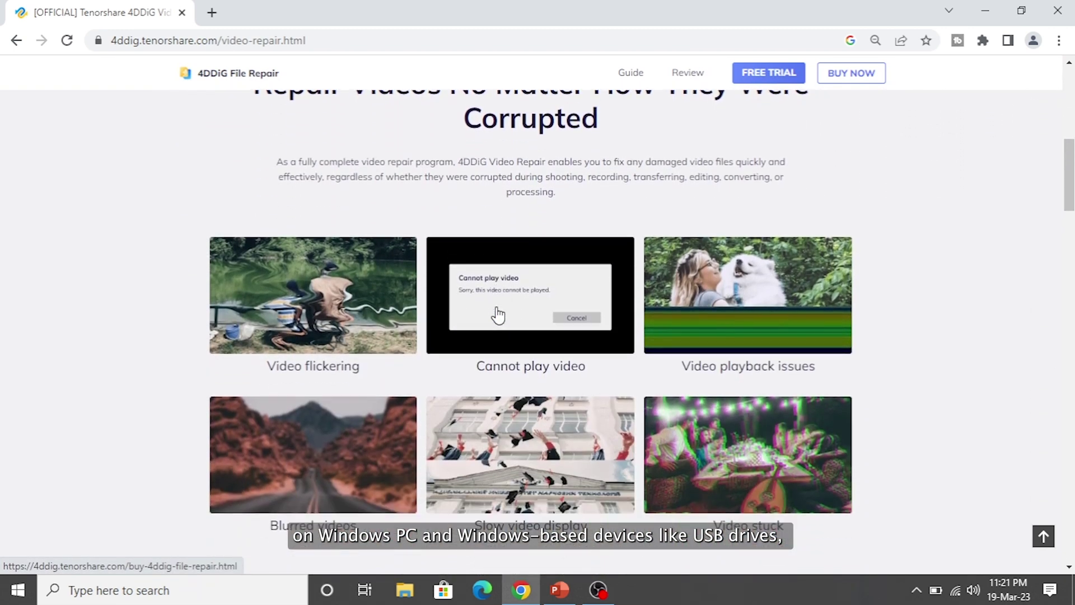
{"action": "scroll", "coordinate": [497, 313], "scroll_direction": "down", "scroll_amount": 1}
{"action": "scroll", "coordinate": [497, 313], "scroll_direction": "down", "scroll_amount": 1}
{"action": "scroll", "coordinate": [496, 313], "scroll_direction": "down", "scroll_amount": 1}
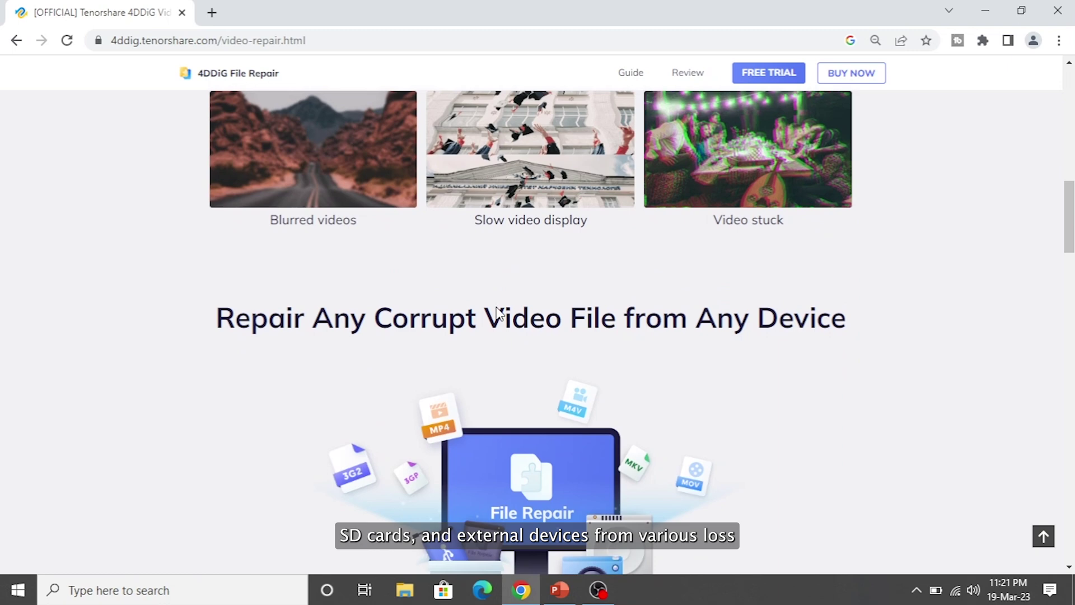
{"action": "scroll", "coordinate": [496, 313], "scroll_direction": "down", "scroll_amount": 1}
{"action": "scroll", "coordinate": [496, 313], "scroll_direction": "down", "scroll_amount": 1}
{"action": "scroll", "coordinate": [496, 312], "scroll_direction": "down", "scroll_amount": 1}
{"action": "scroll", "coordinate": [497, 312], "scroll_direction": "down", "scroll_amount": 2}
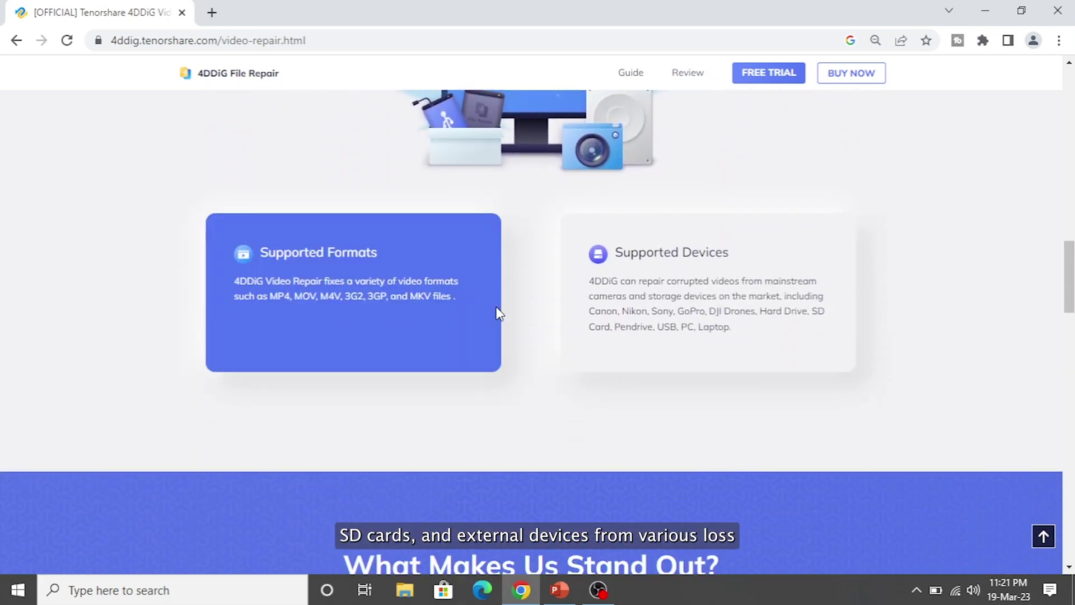
{"action": "scroll", "coordinate": [497, 313], "scroll_direction": "down", "scroll_amount": 1}
{"action": "scroll", "coordinate": [497, 313], "scroll_direction": "down", "scroll_amount": 1}
{"action": "scroll", "coordinate": [497, 312], "scroll_direction": "down", "scroll_amount": 1}
{"action": "scroll", "coordinate": [497, 308], "scroll_direction": "down", "scroll_amount": 1}
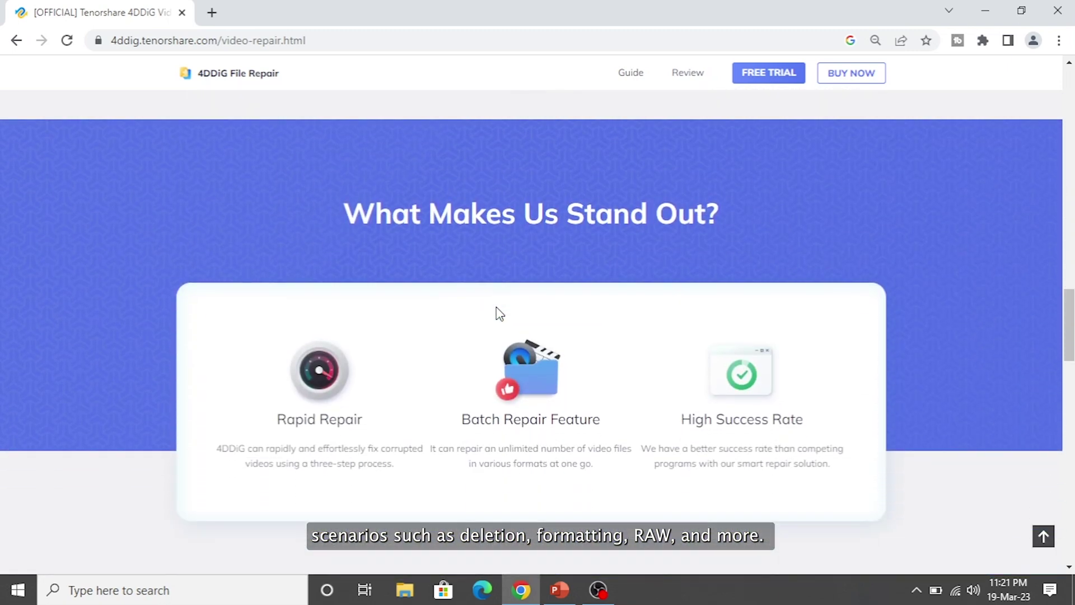
{"action": "scroll", "coordinate": [497, 308], "scroll_direction": "down", "scroll_amount": 1}
{"action": "scroll", "coordinate": [496, 307], "scroll_direction": "down", "scroll_amount": 1}
{"action": "scroll", "coordinate": [496, 308], "scroll_direction": "down", "scroll_amount": 1}
{"action": "scroll", "coordinate": [497, 313], "scroll_direction": "down", "scroll_amount": 1}
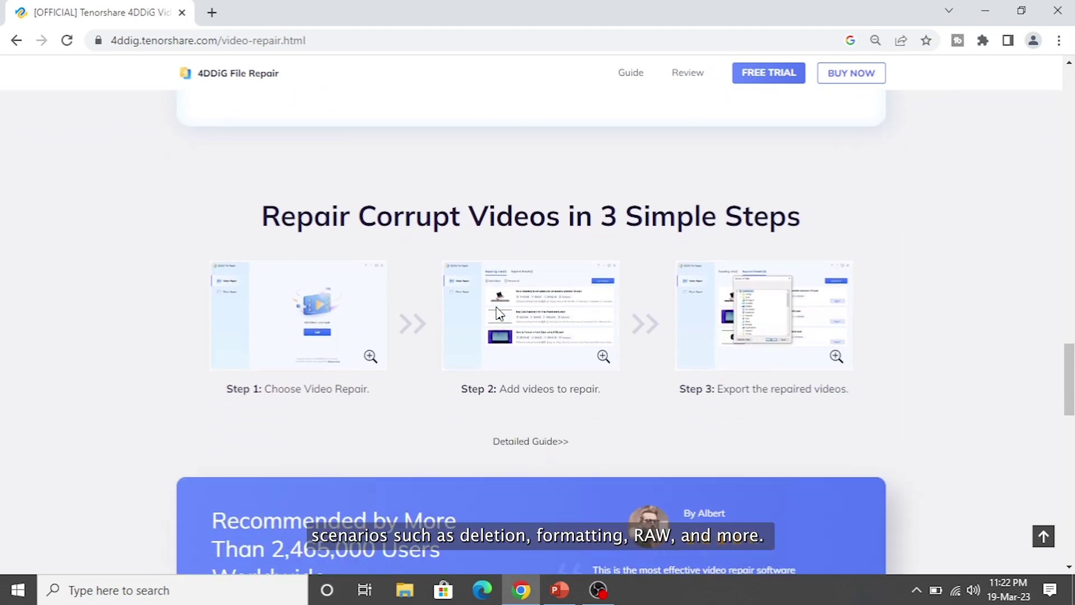
{"action": "scroll", "coordinate": [496, 312], "scroll_direction": "down", "scroll_amount": 1}
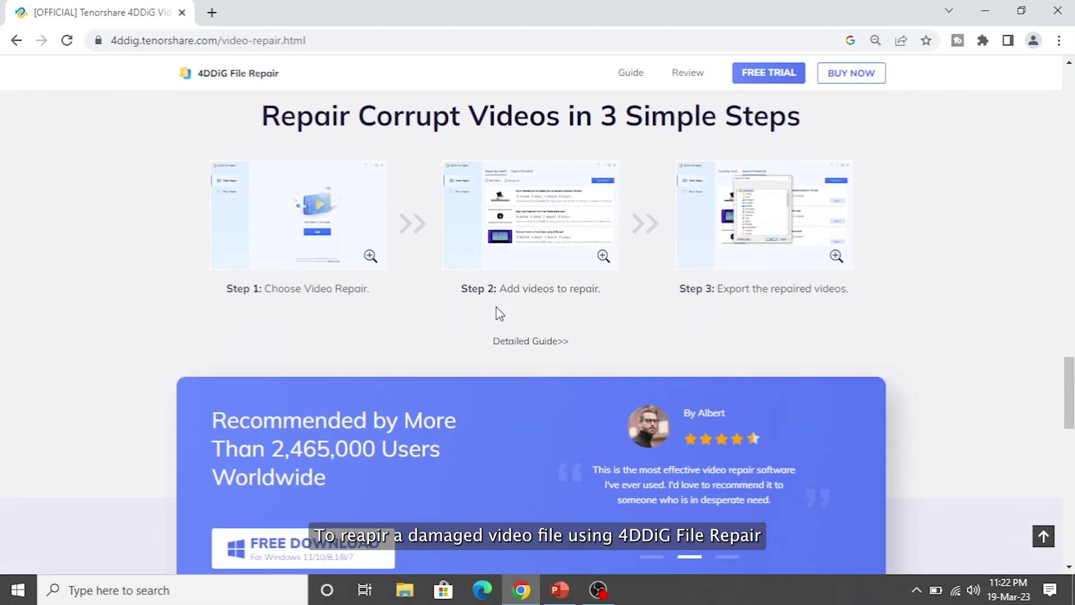
{"action": "scroll", "coordinate": [495, 314], "scroll_direction": "down", "scroll_amount": 1}
{"action": "scroll", "coordinate": [496, 314], "scroll_direction": "down", "scroll_amount": 1}
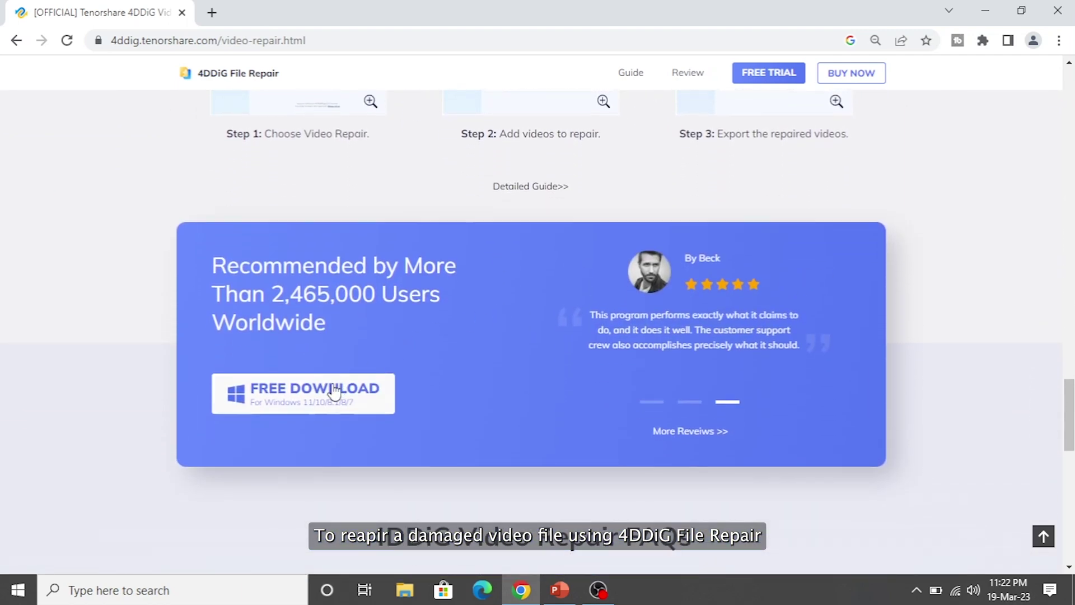
{"action": "left_click", "coordinate": [293, 396]}
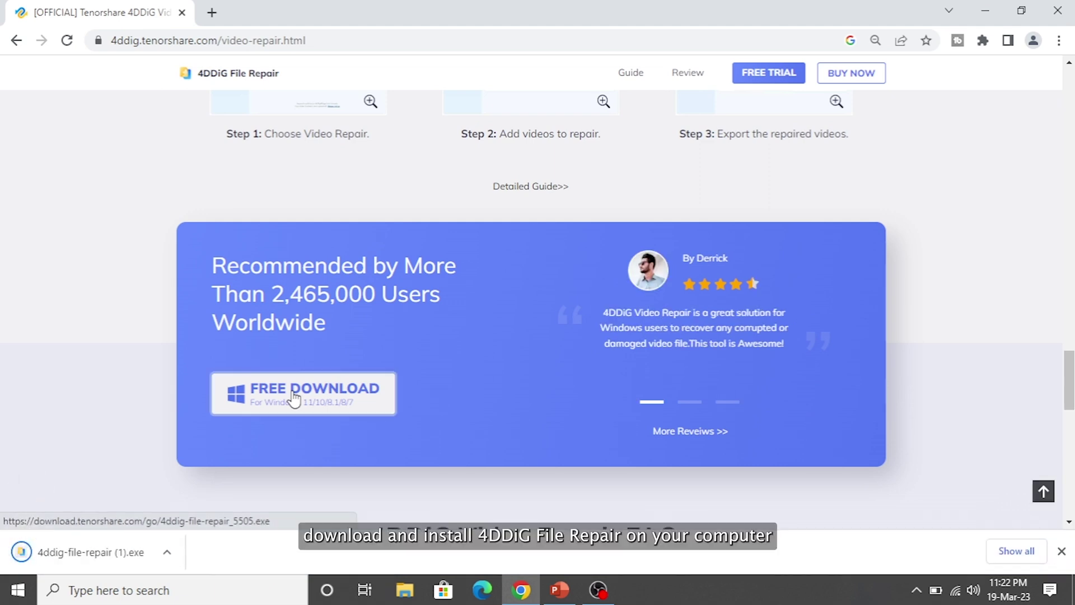
{"action": "left_click", "coordinate": [92, 553]}
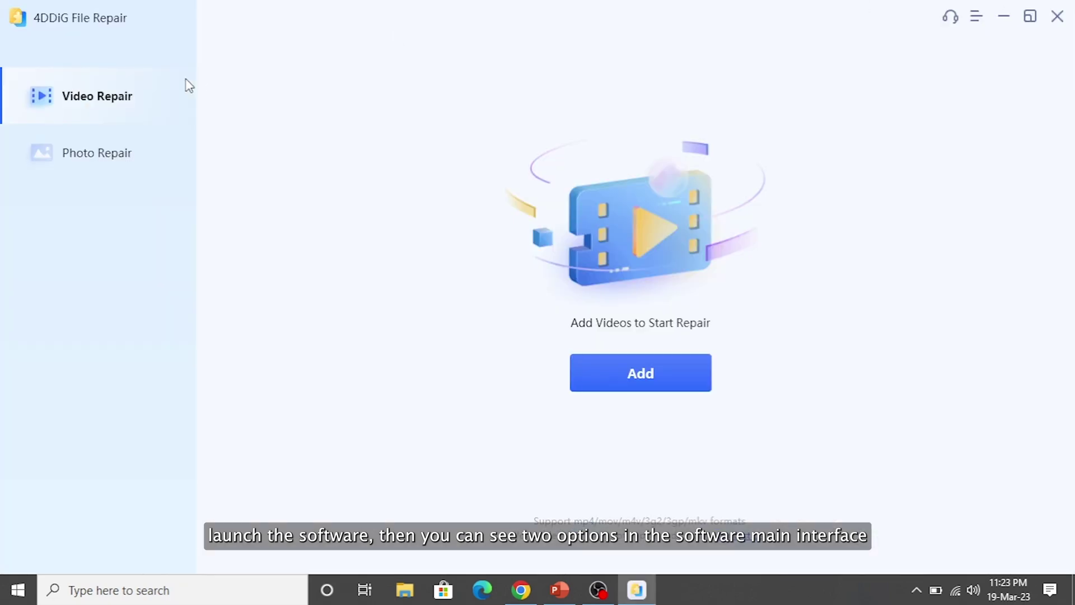
Repair video.mp4 with 4DDiG Video Repair and export all repaired results
{"action": "left_click", "coordinate": [136, 151]}
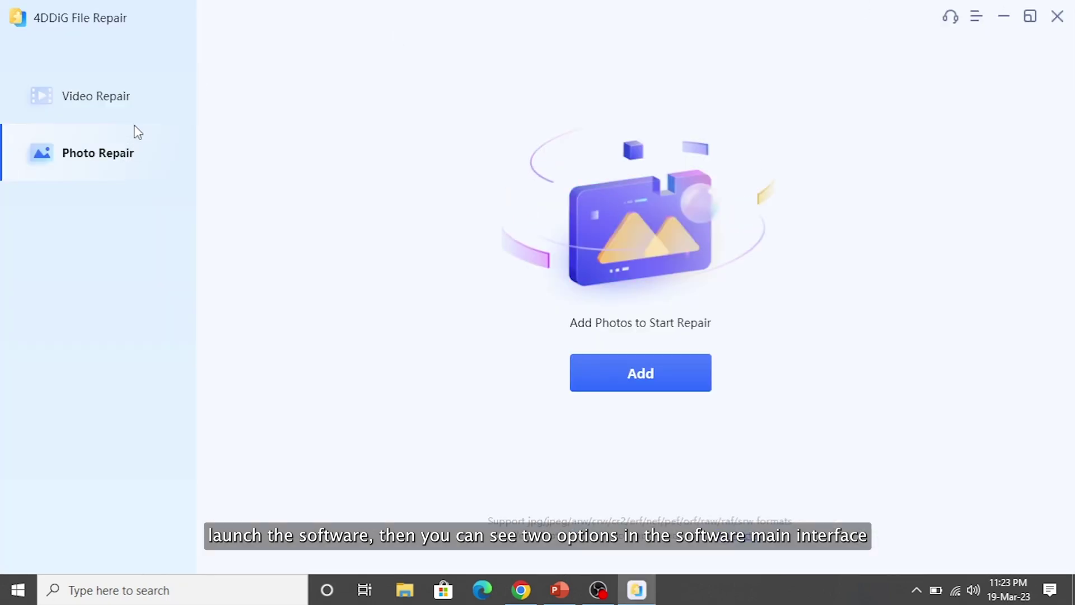
{"action": "left_click", "coordinate": [134, 108]}
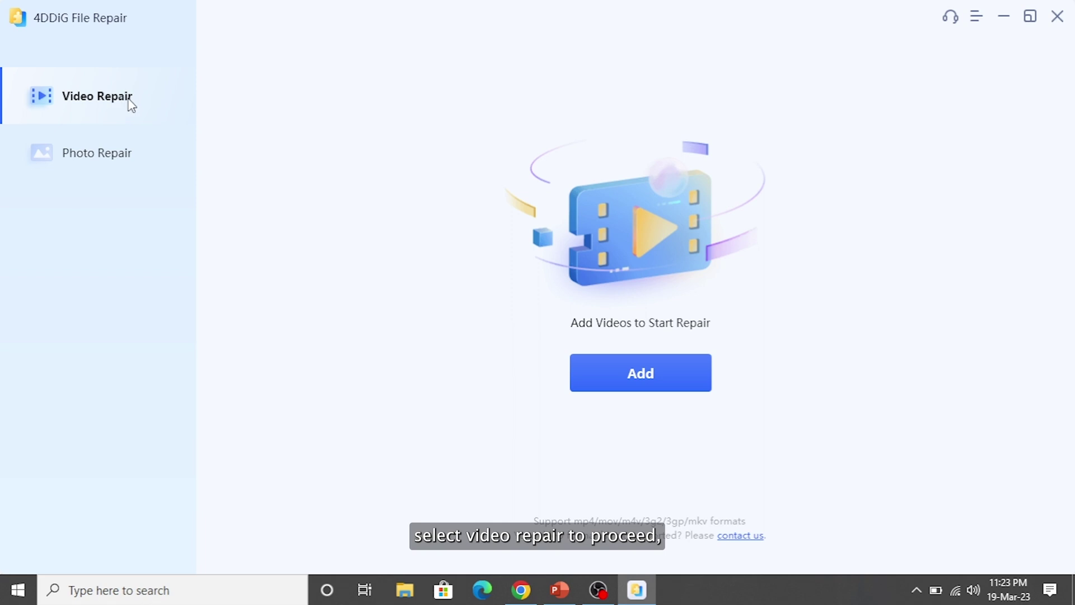
{"action": "left_click", "coordinate": [648, 371]}
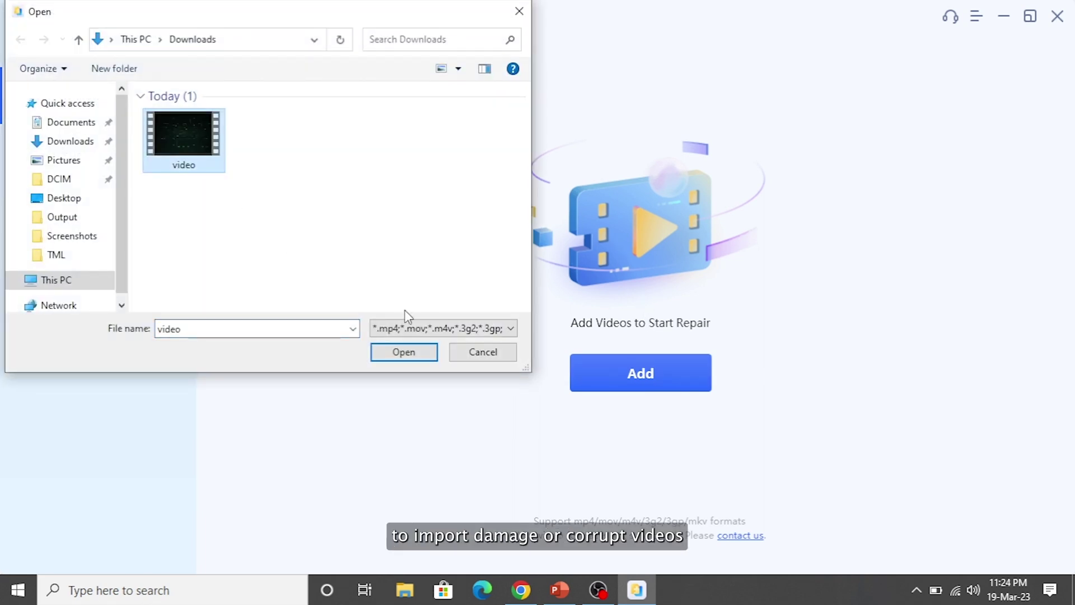
{"action": "left_click", "coordinate": [414, 358]}
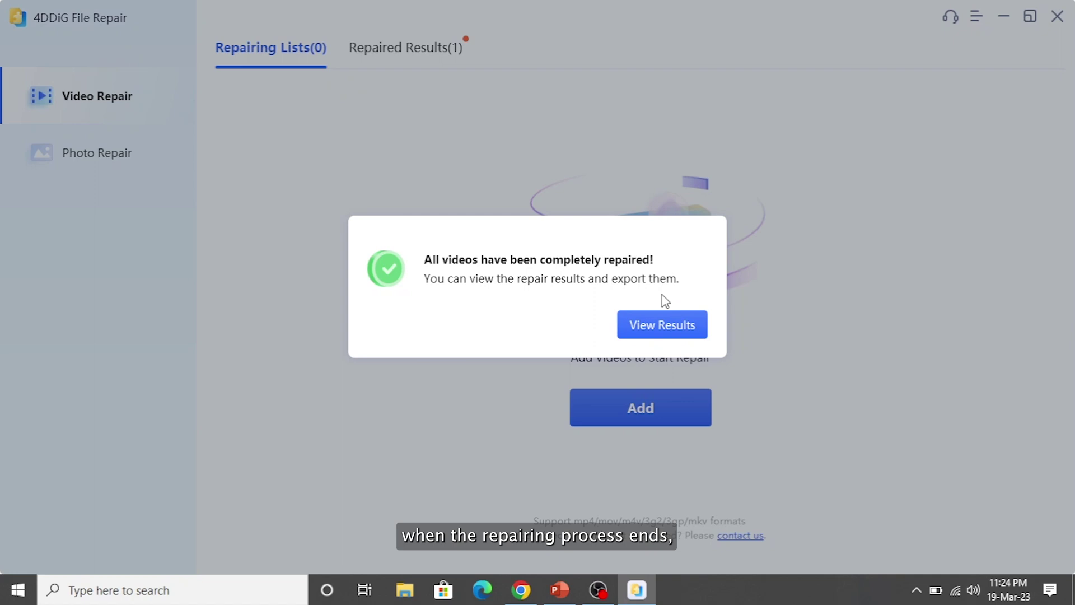
{"action": "left_click", "coordinate": [659, 321]}
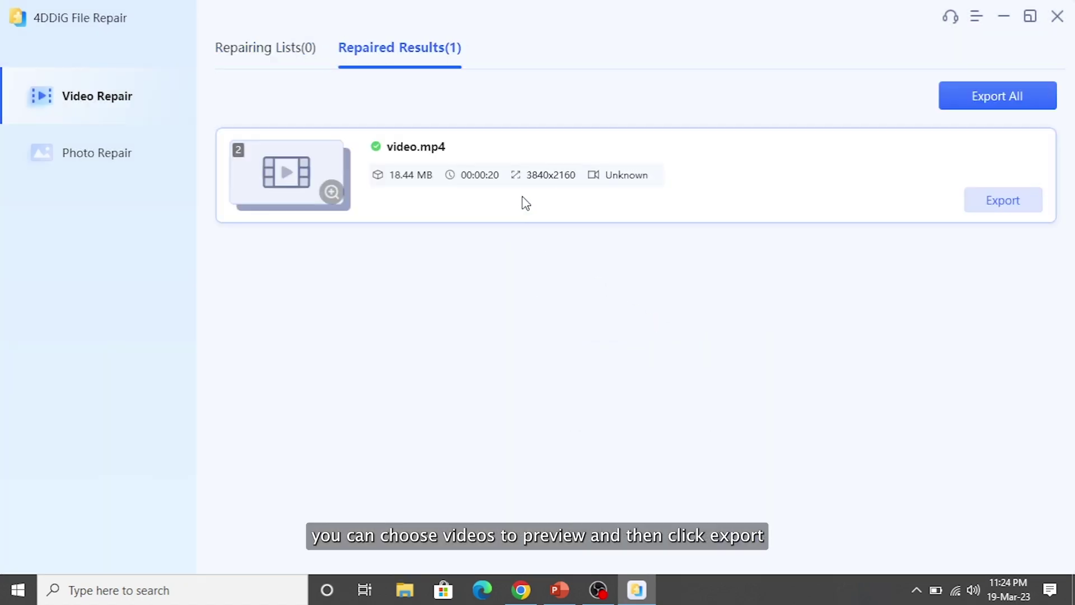
{"action": "left_click", "coordinate": [971, 109]}
Insert video_1_repaired from the export folder onto slide 5 and play it
{"action": "left_click", "coordinate": [562, 391]}
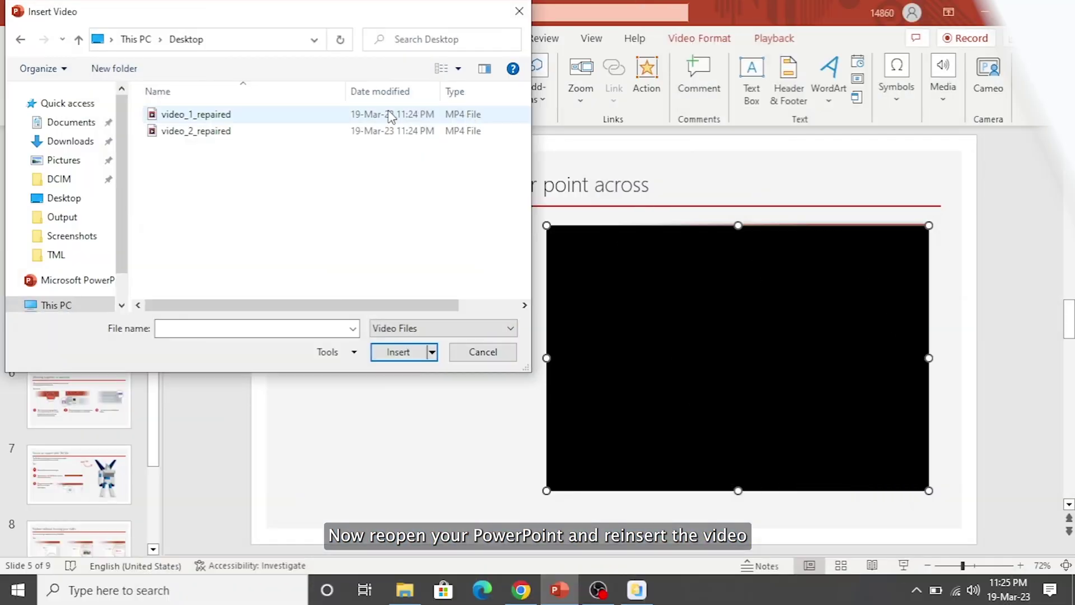
{"action": "double_click", "coordinate": [357, 116]}
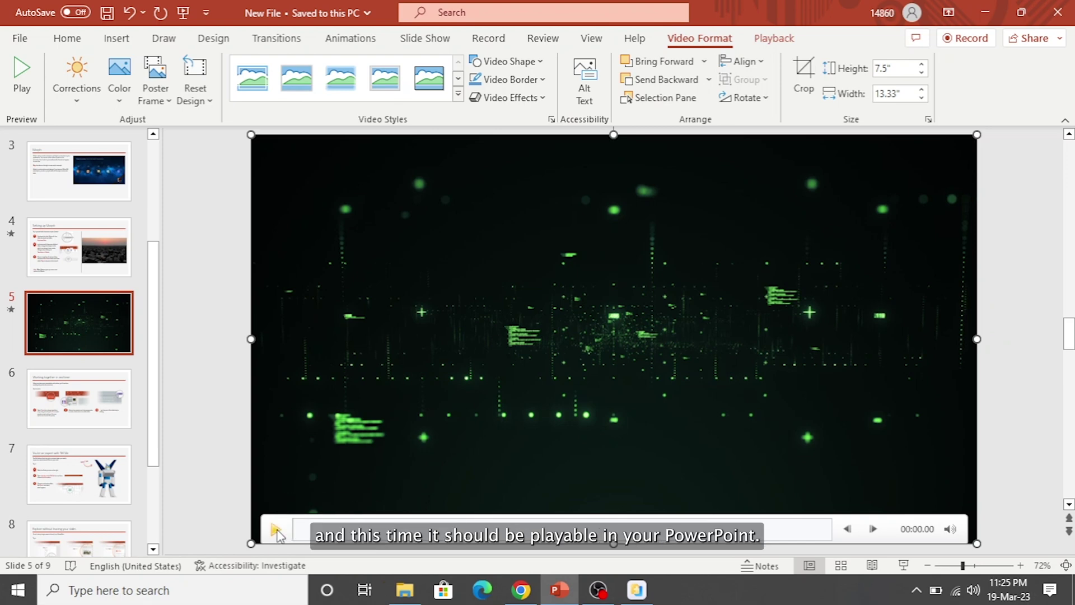
{"action": "left_click", "coordinate": [276, 530]}
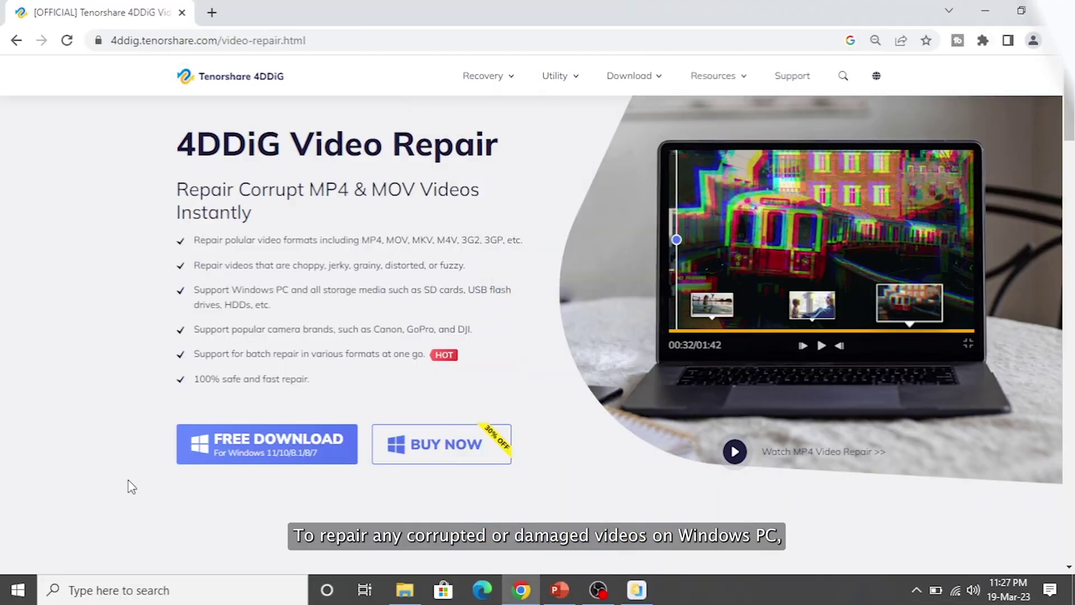
{"action": "scroll", "coordinate": [130, 486], "scroll_direction": "down", "scroll_amount": 1}
{"action": "scroll", "coordinate": [131, 487], "scroll_direction": "down", "scroll_amount": 1}
{"action": "scroll", "coordinate": [130, 486], "scroll_direction": "down", "scroll_amount": 2}
{"action": "scroll", "coordinate": [131, 487], "scroll_direction": "down", "scroll_amount": 1}
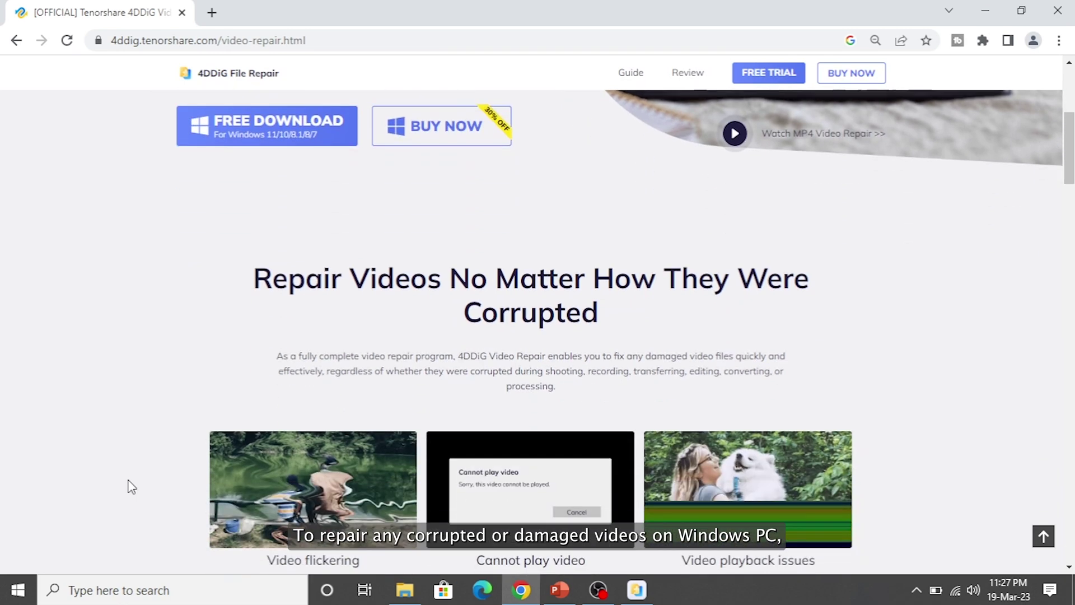
{"action": "scroll", "coordinate": [130, 487], "scroll_direction": "down", "scroll_amount": 1}
{"action": "scroll", "coordinate": [130, 486], "scroll_direction": "down", "scroll_amount": 1}
{"action": "scroll", "coordinate": [130, 487], "scroll_direction": "down", "scroll_amount": 1}
{"action": "scroll", "coordinate": [130, 486], "scroll_direction": "down", "scroll_amount": 1}
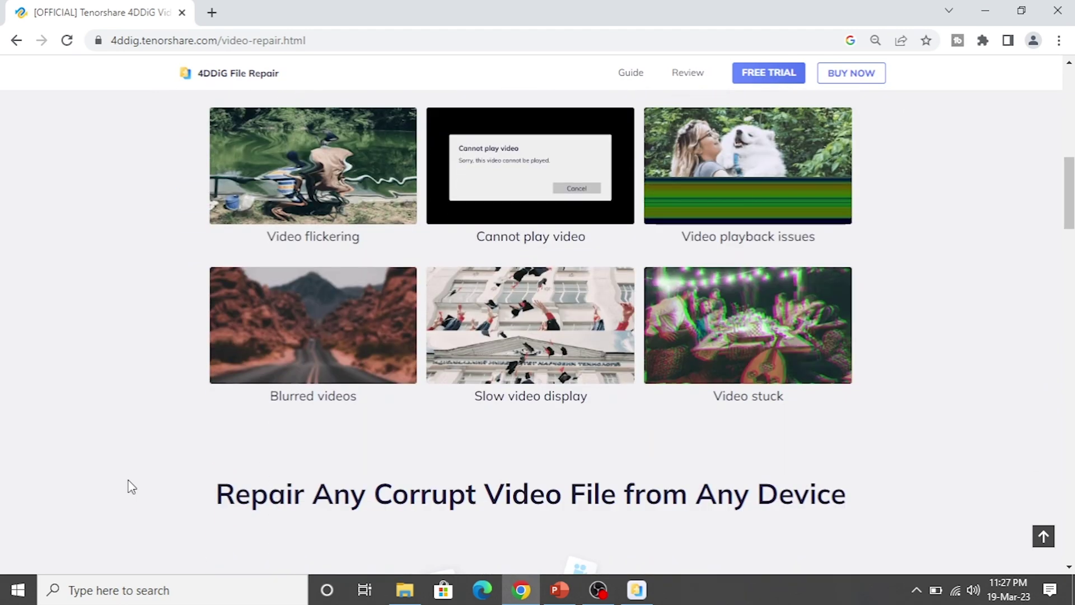
{"action": "scroll", "coordinate": [131, 486], "scroll_direction": "down", "scroll_amount": 2}
{"action": "scroll", "coordinate": [131, 487], "scroll_direction": "down", "scroll_amount": 1}
{"action": "scroll", "coordinate": [130, 486], "scroll_direction": "down", "scroll_amount": 1}
{"action": "scroll", "coordinate": [131, 487], "scroll_direction": "down", "scroll_amount": 1}
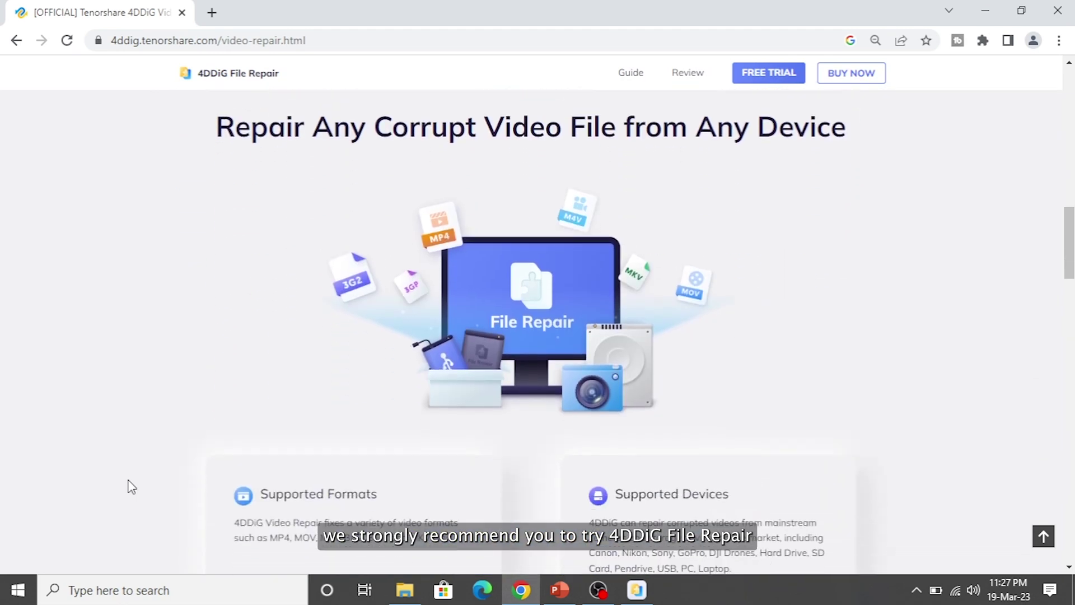
{"action": "scroll", "coordinate": [131, 487], "scroll_direction": "down", "scroll_amount": 2}
{"action": "scroll", "coordinate": [131, 486], "scroll_direction": "down", "scroll_amount": 2}
{"action": "scroll", "coordinate": [130, 486], "scroll_direction": "down", "scroll_amount": 2}
{"action": "scroll", "coordinate": [131, 487], "scroll_direction": "down", "scroll_amount": 2}
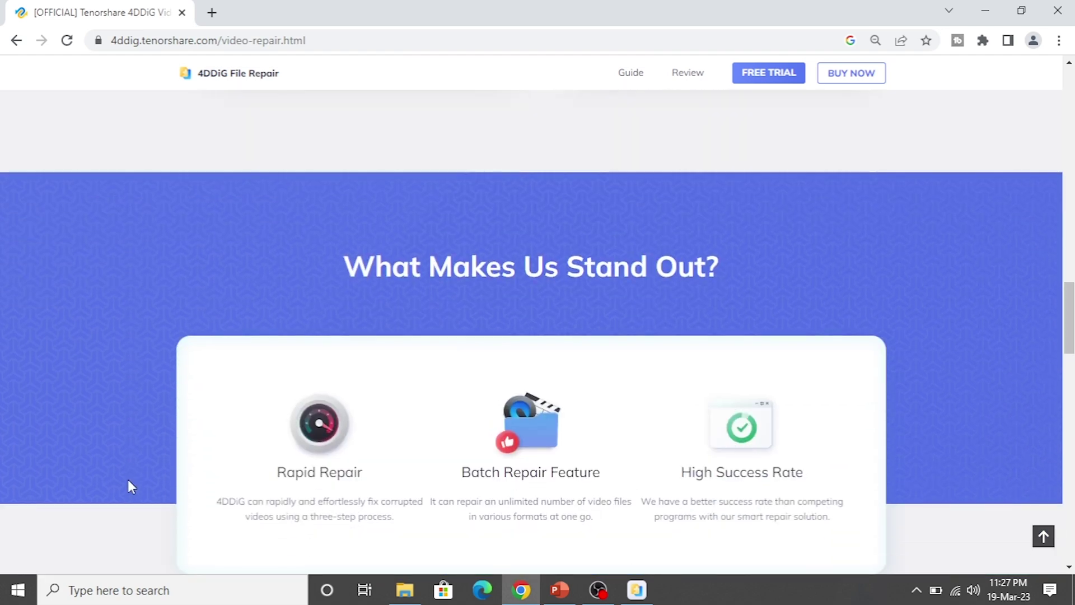
{"action": "scroll", "coordinate": [128, 479], "scroll_direction": "down", "scroll_amount": 2}
{"action": "scroll", "coordinate": [128, 480], "scroll_direction": "down", "scroll_amount": 2}
{"action": "scroll", "coordinate": [129, 480], "scroll_direction": "down", "scroll_amount": 2}
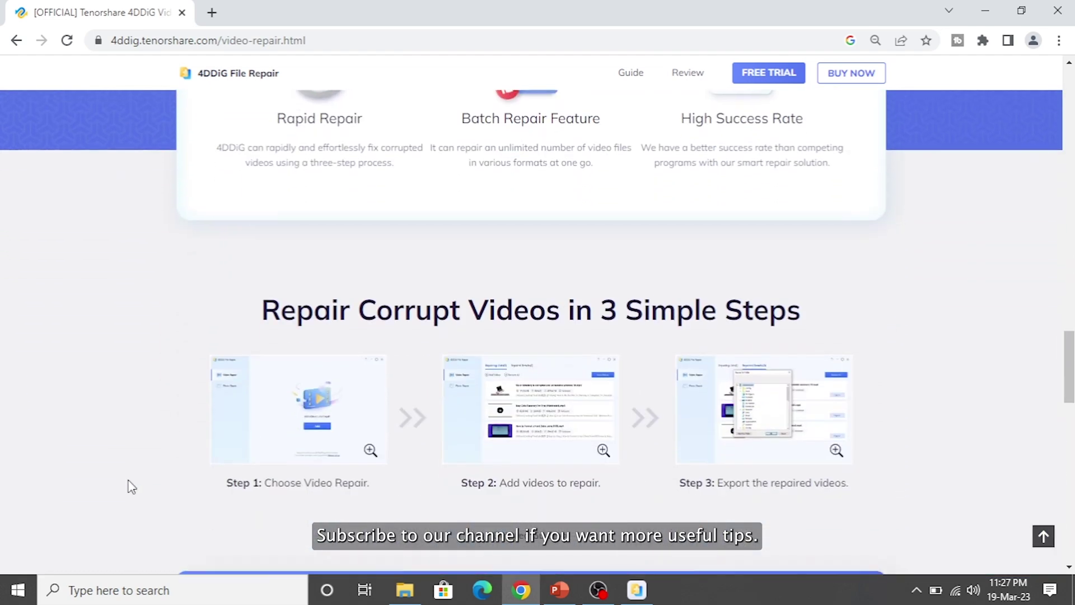
{"action": "scroll", "coordinate": [131, 487], "scroll_direction": "down", "scroll_amount": 1}
{"action": "scroll", "coordinate": [130, 486], "scroll_direction": "down", "scroll_amount": 1}
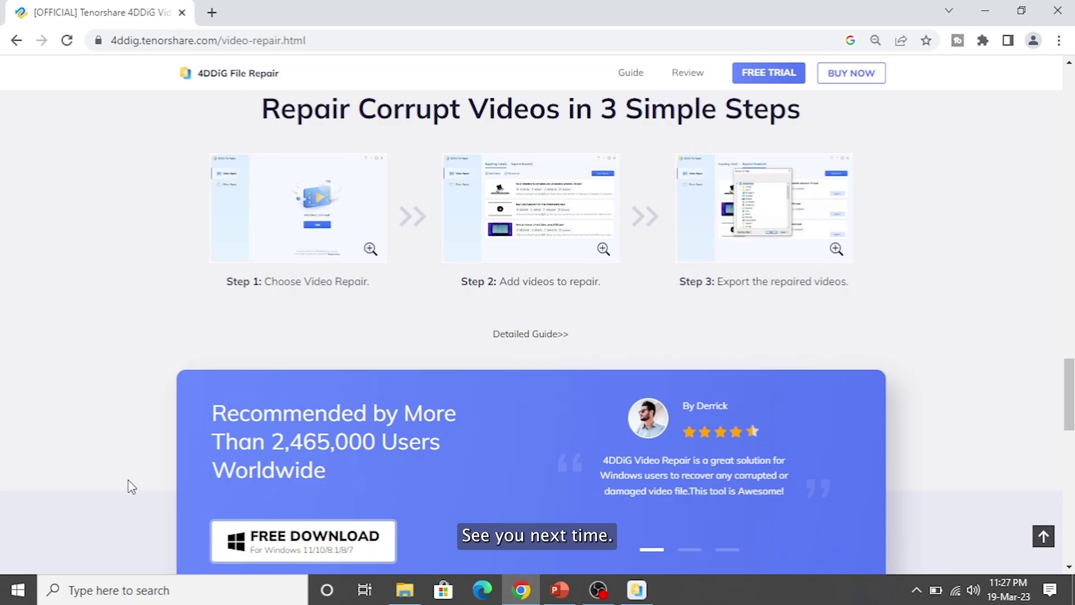